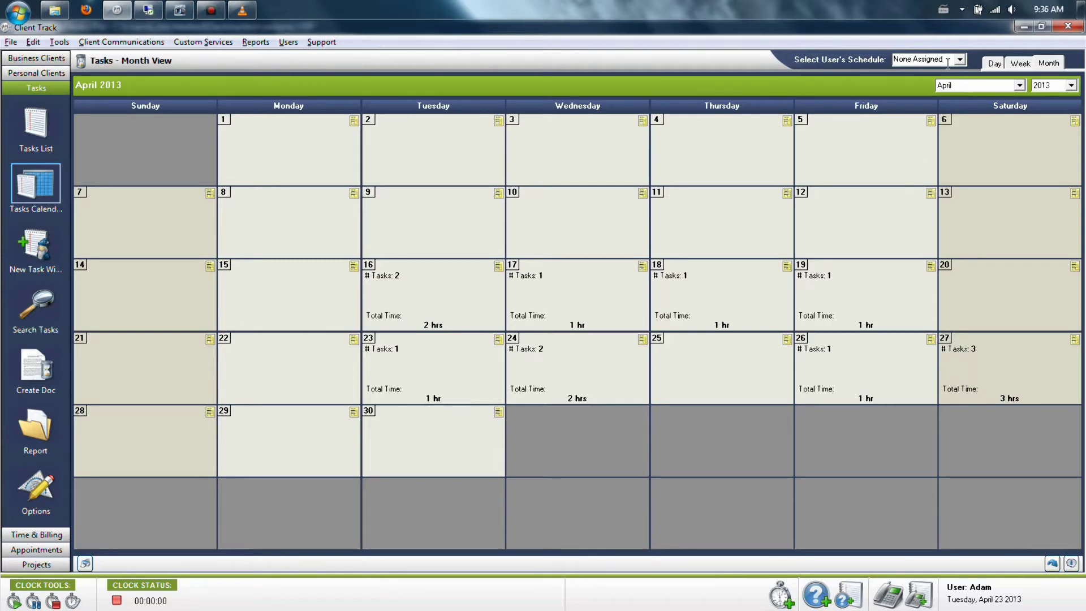
Cycle the calendar through day, week and month views, keeping April and None Assigned
left_click(991, 64)
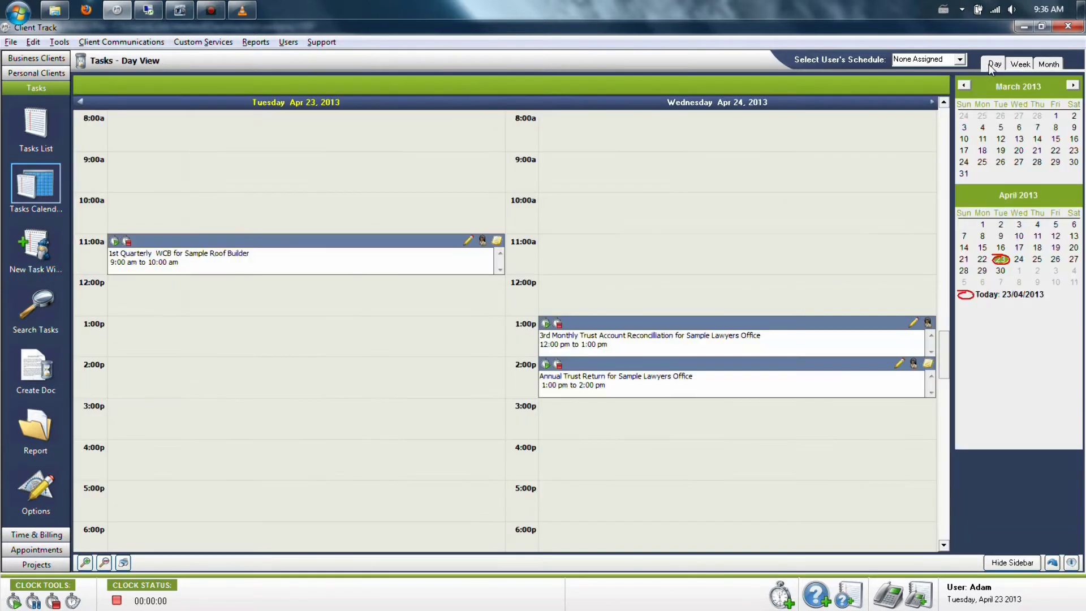
left_click(1021, 64)
left_click(1045, 64)
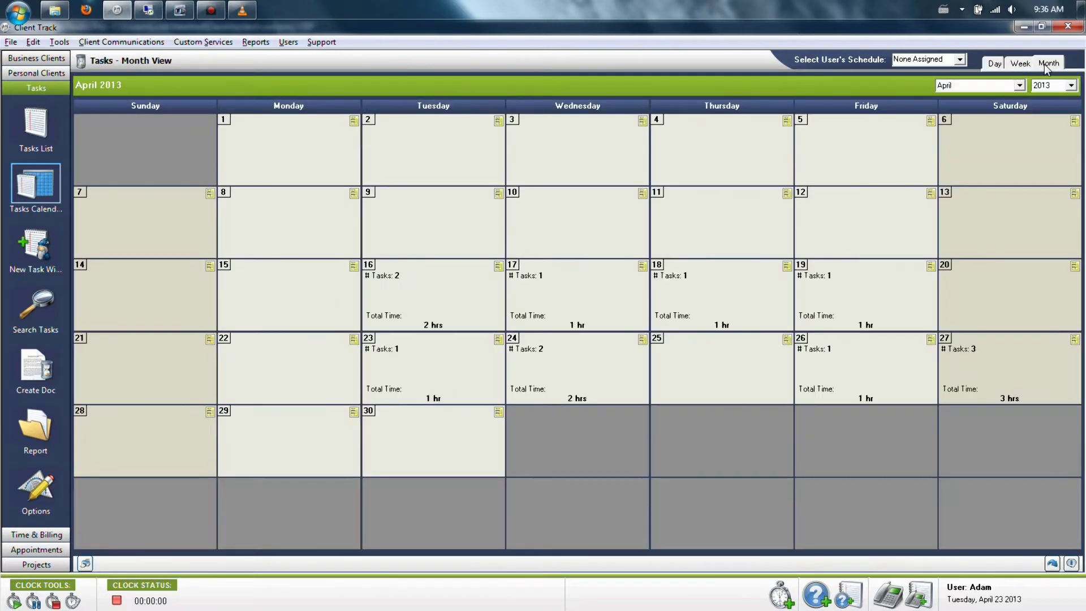
left_click(1021, 86)
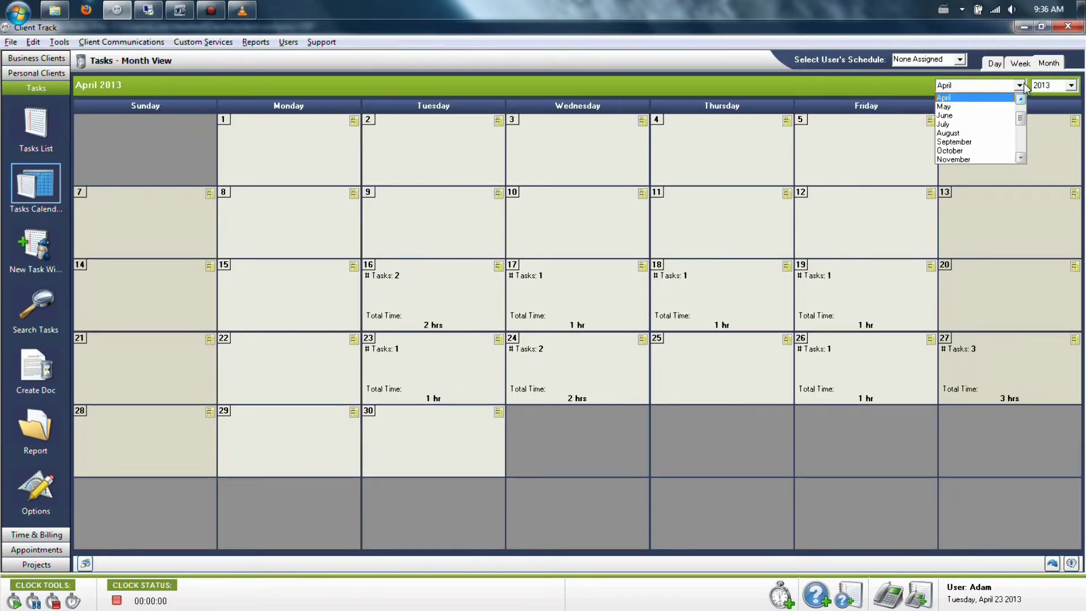
left_click(1025, 85)
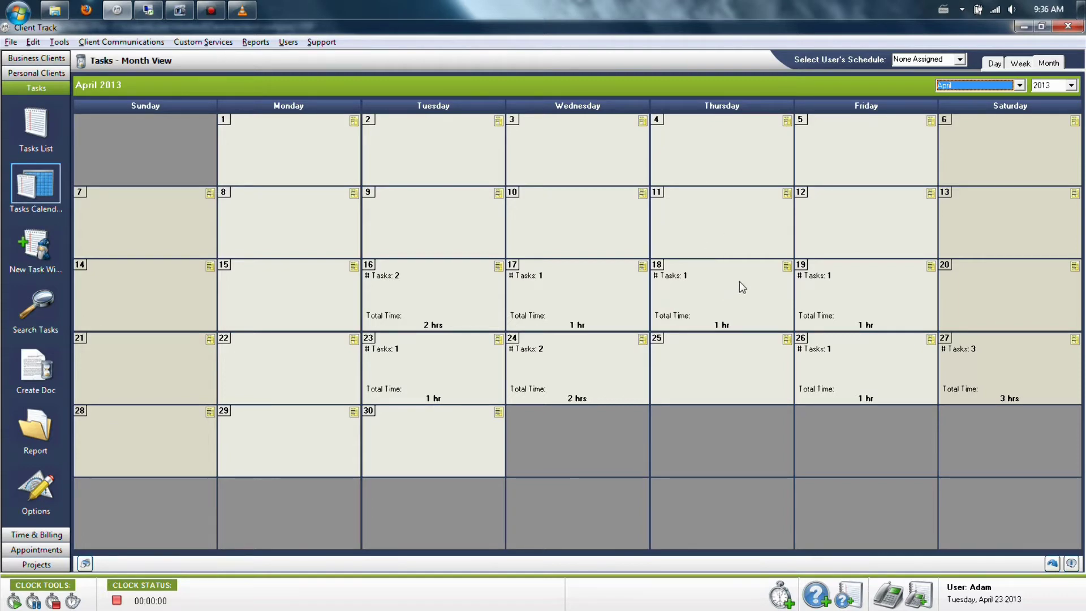
left_click(961, 59)
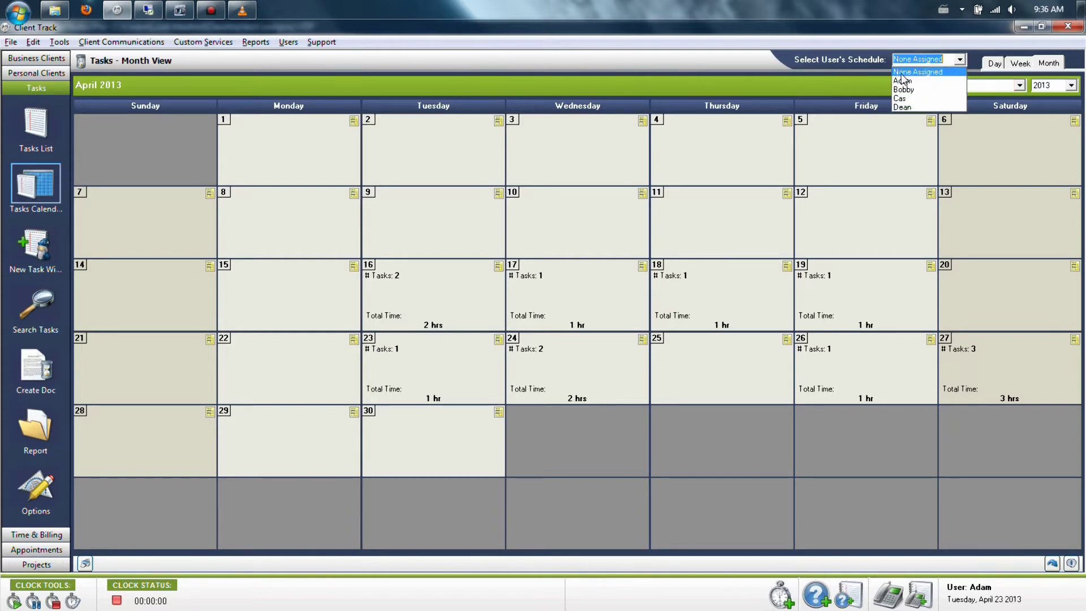
left_click(901, 72)
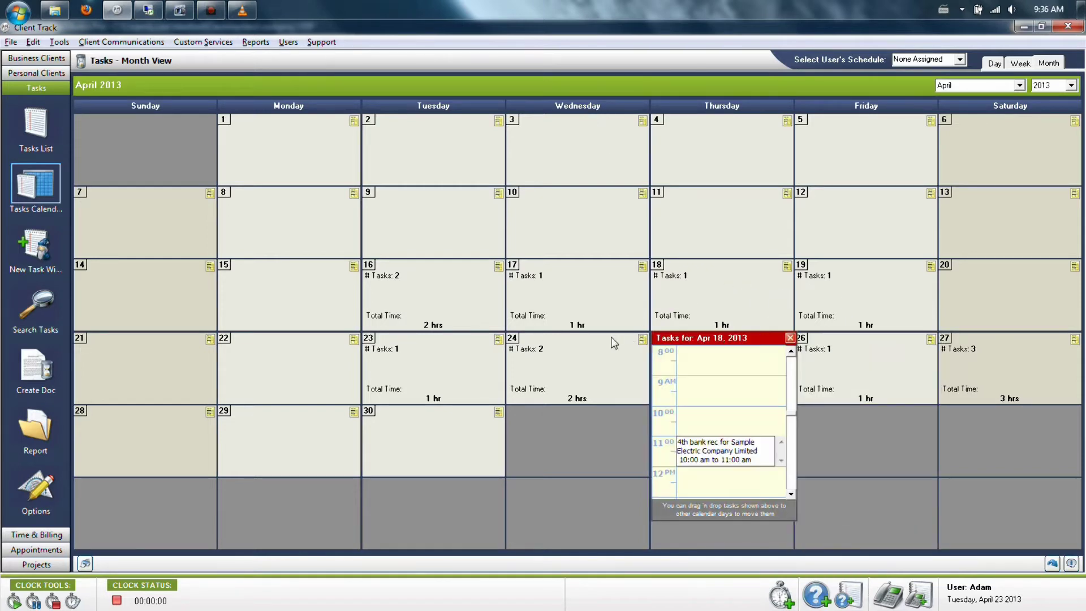
Move the Apr 24 trust account reconciliation to Apr 17 and the Annual Trust Return to Apr 23
mouse_move(566, 343)
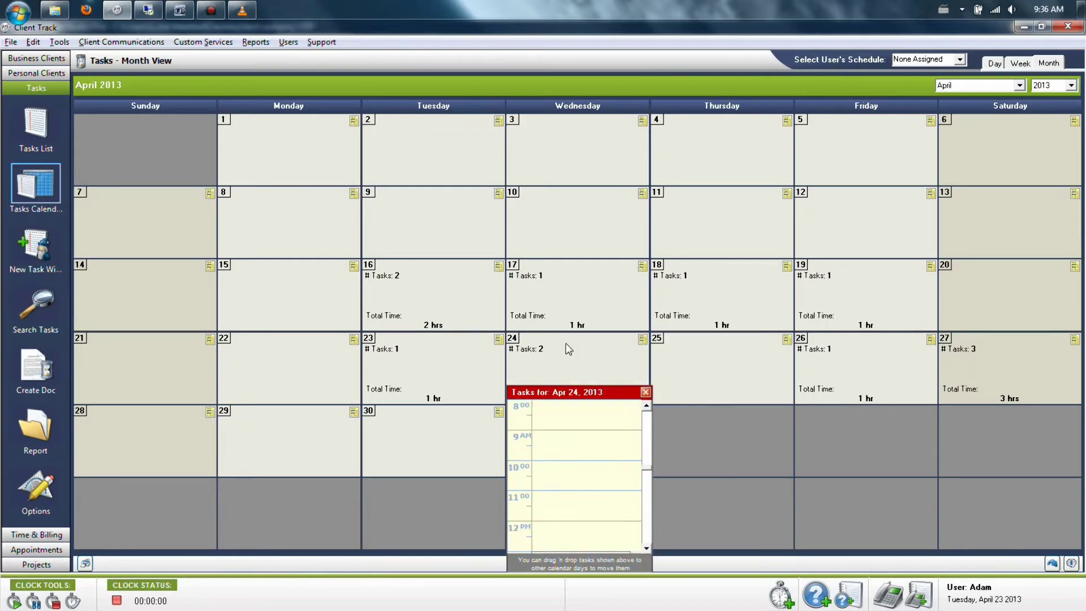
left_click(647, 549)
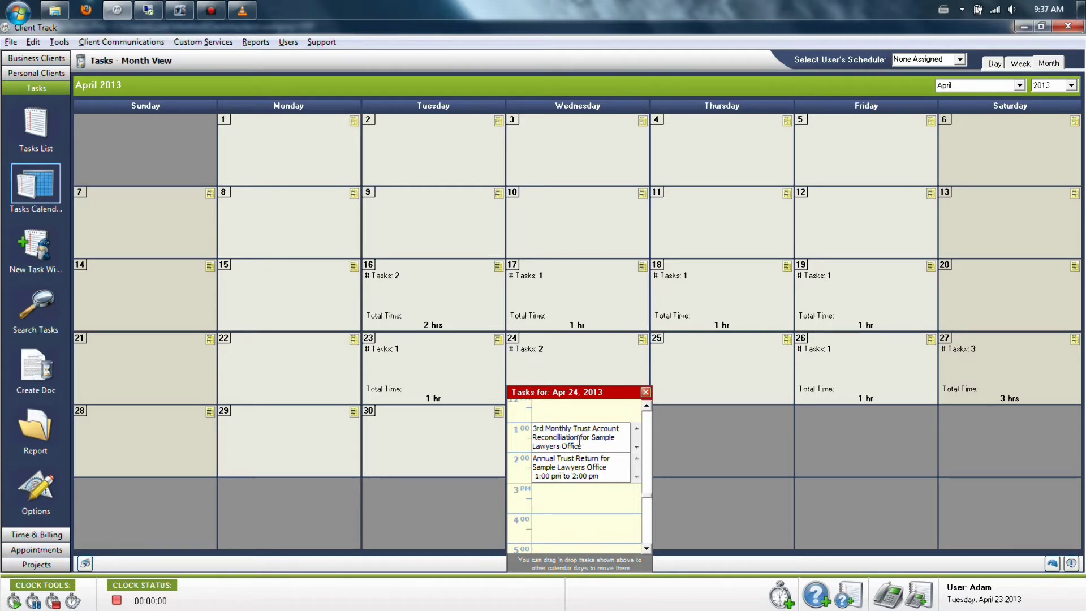
left_click_drag(578, 440, 575, 300)
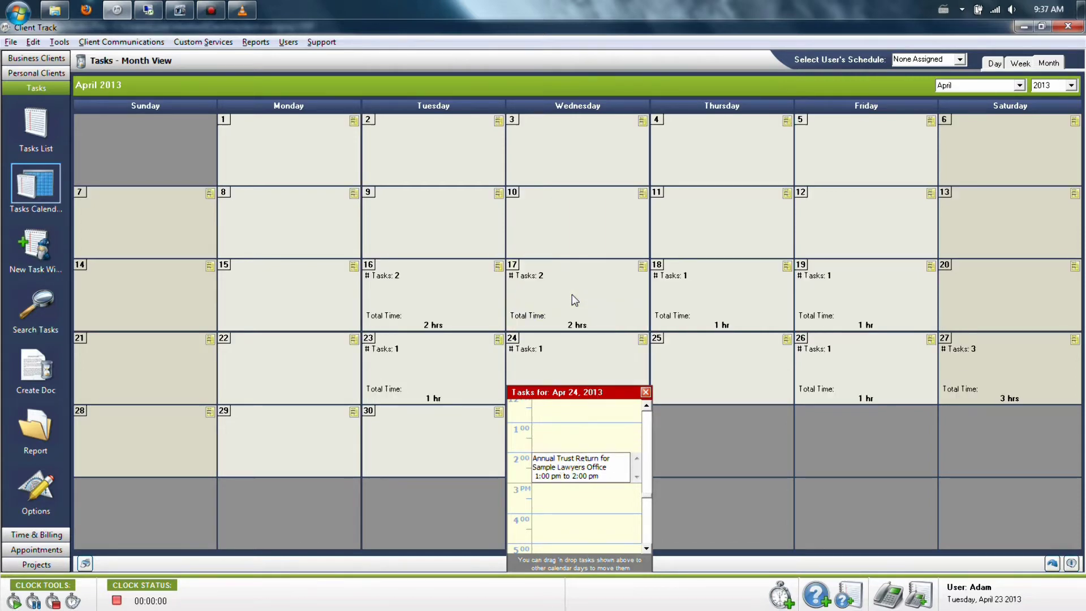
left_click_drag(569, 460, 451, 383)
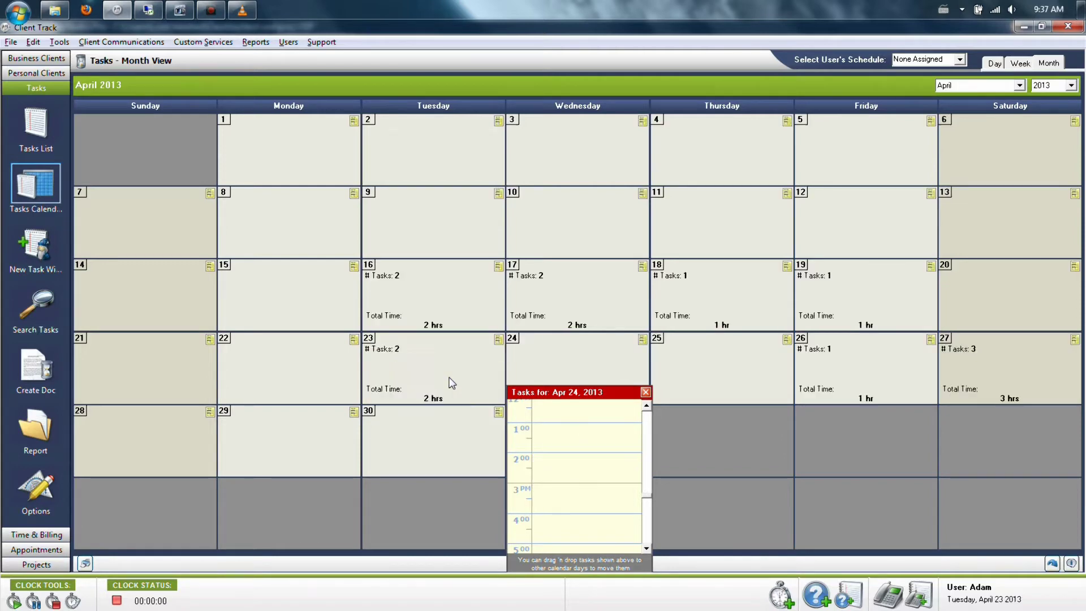
left_click(648, 393)
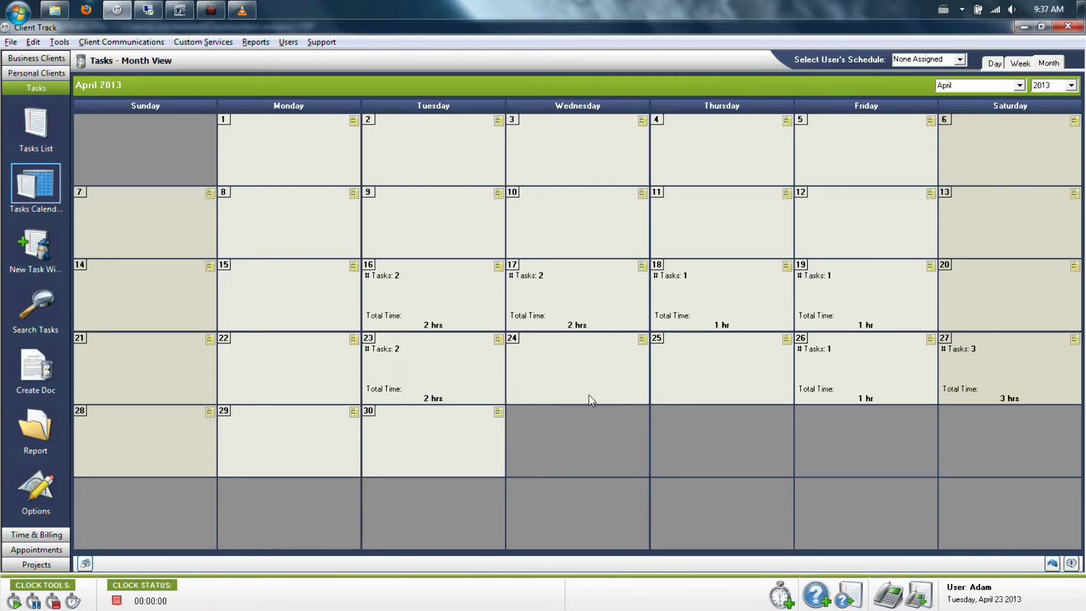
left_click(441, 362)
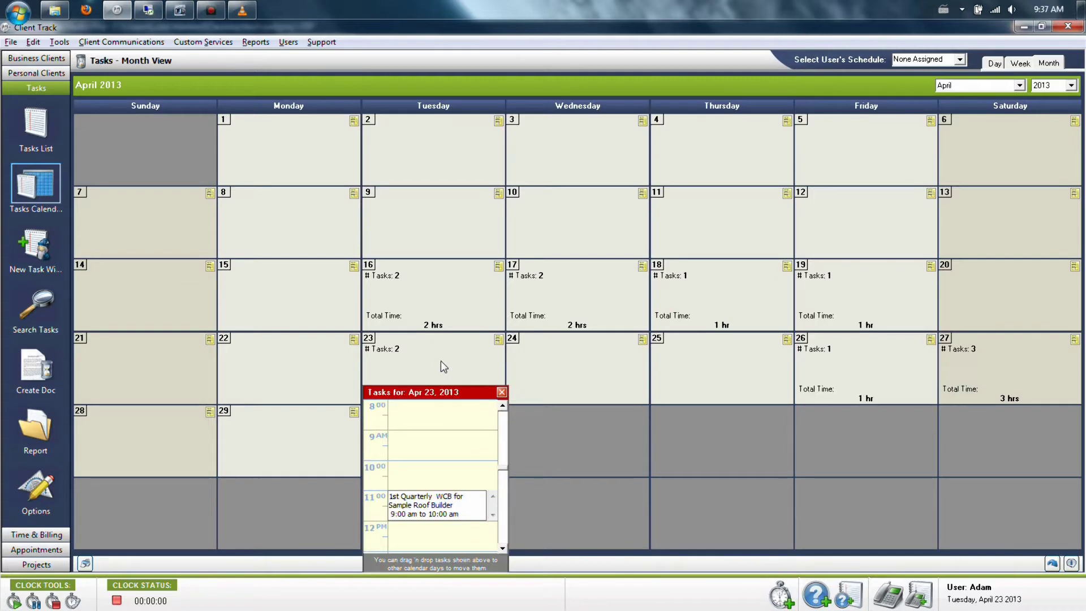
left_click(503, 547)
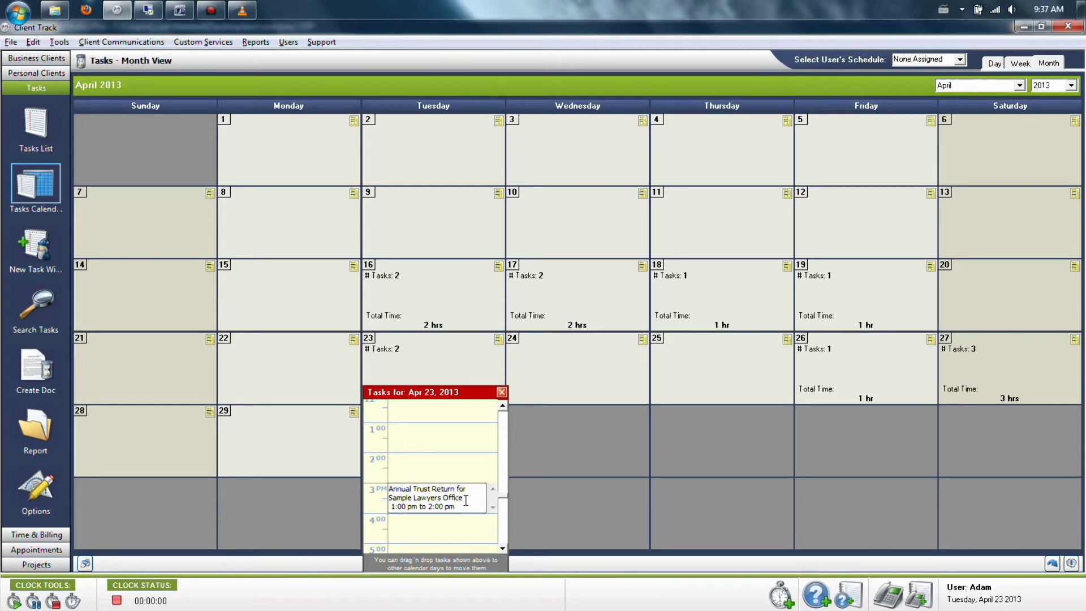
Start sending the Annual Trust Return task to another user, then cancel
right_click(466, 500)
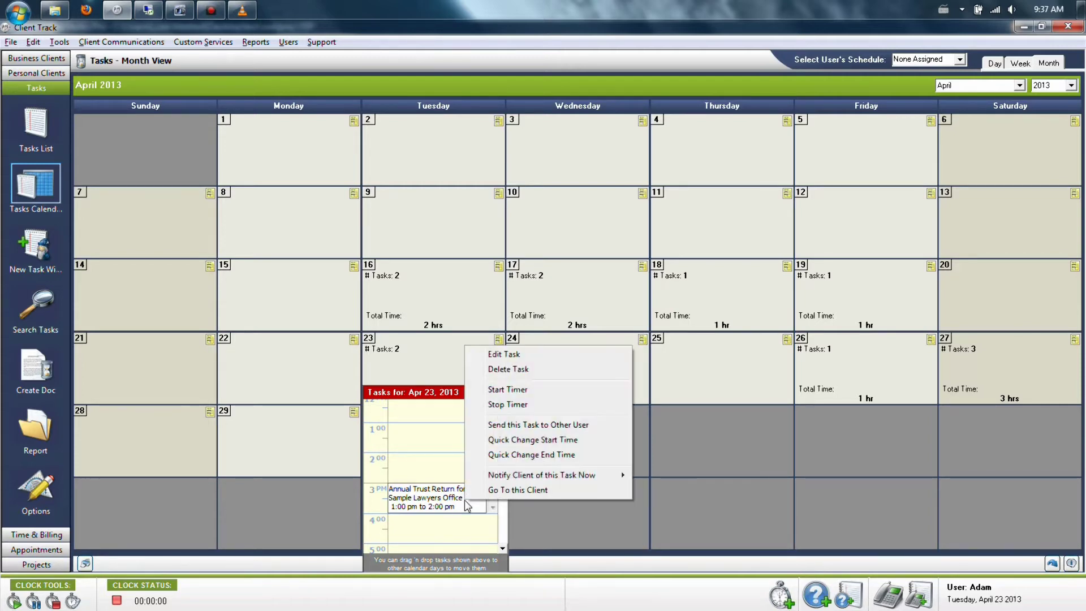
left_click(501, 427)
left_click(497, 365)
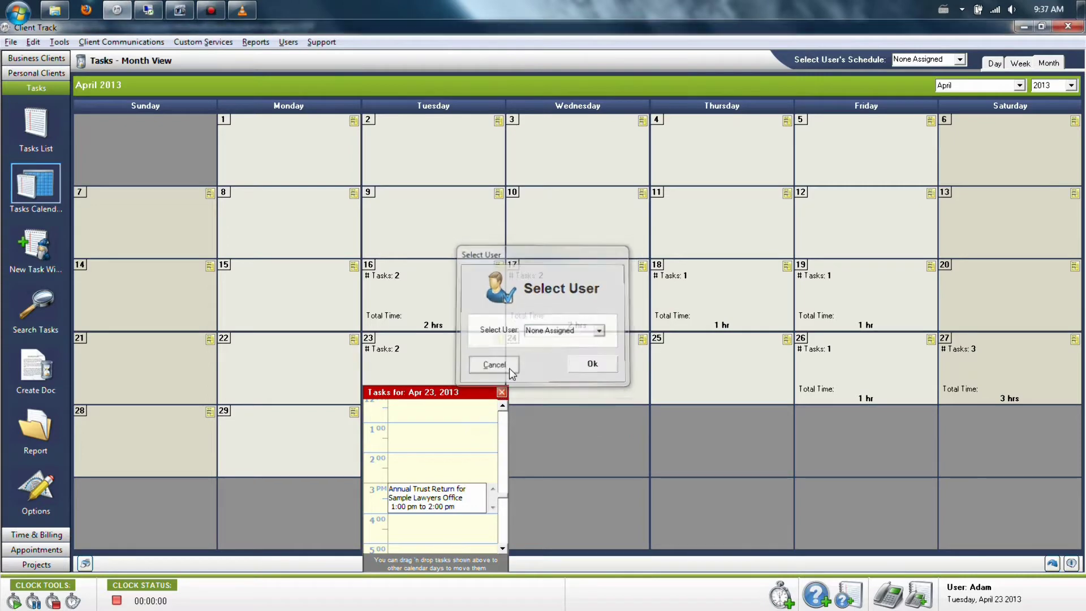
Assign the Annual Trust Return task to the first listed employee
double_click(472, 499)
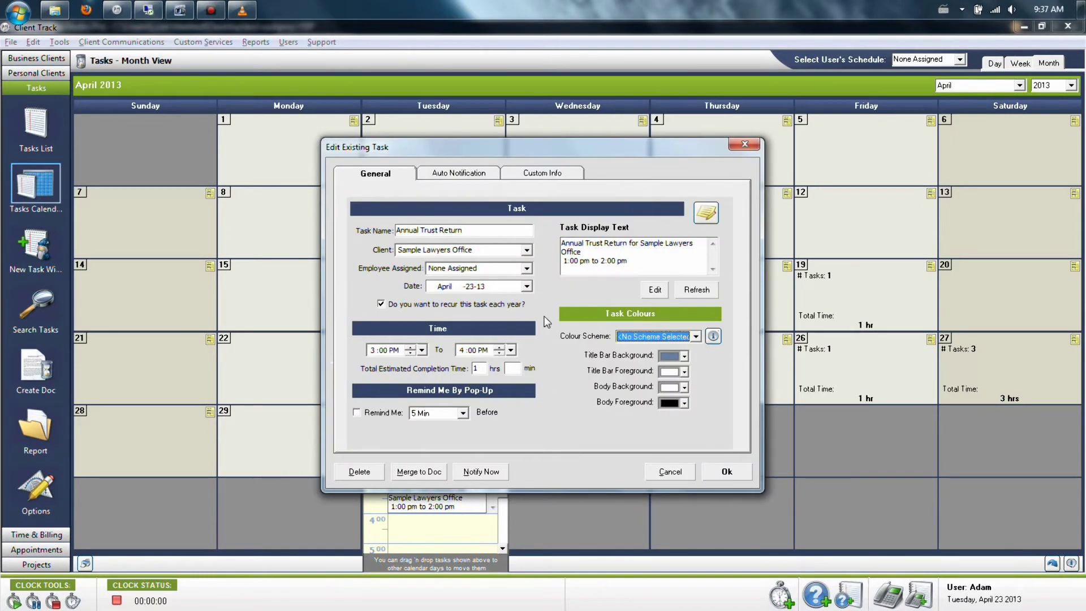
left_click(528, 269)
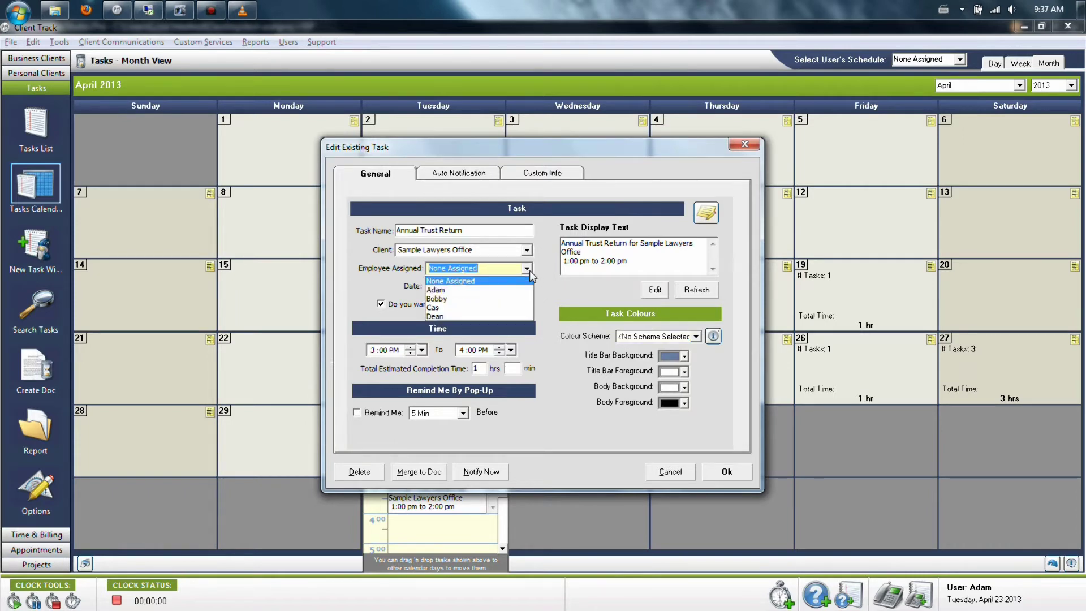
left_click(491, 291)
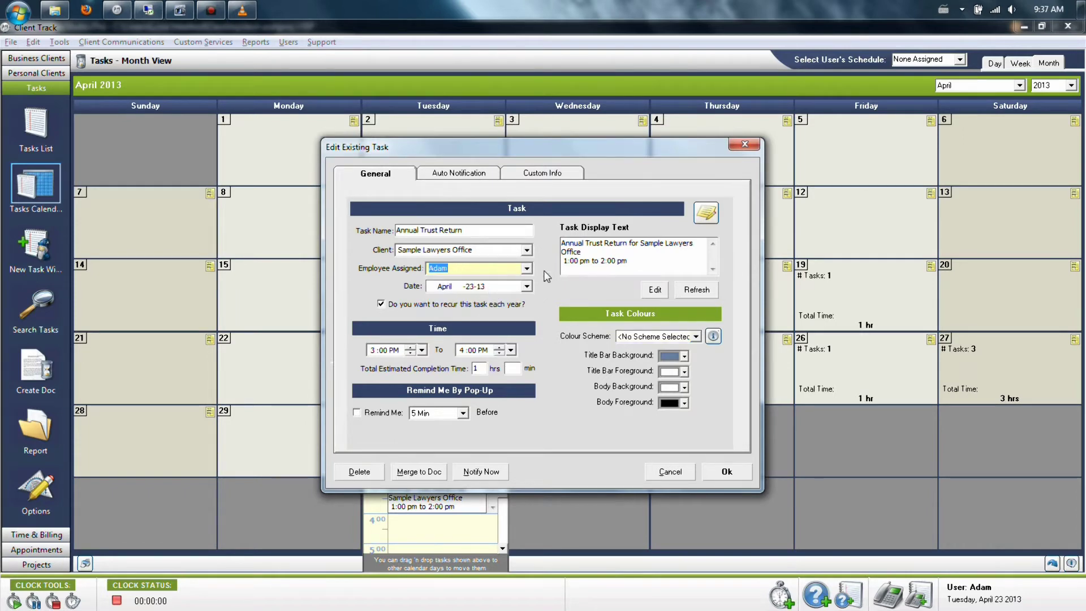
Turn on a 1 Day pop-up reminder for the task and save it
left_click(357, 412)
left_click(464, 413)
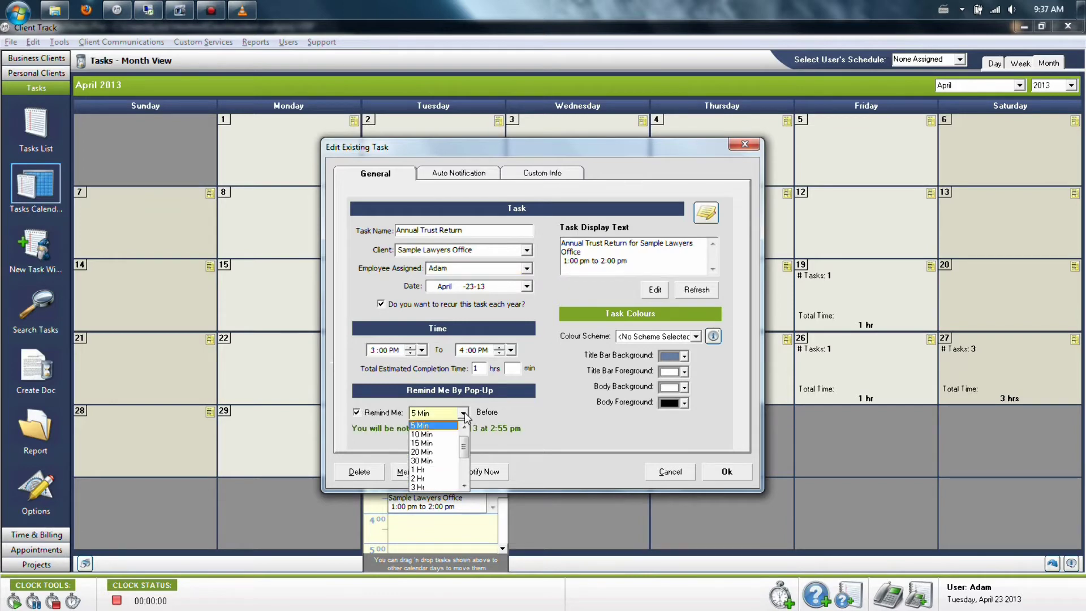
left_click(464, 485)
left_click(464, 485)
left_click(464, 485)
left_click(464, 486)
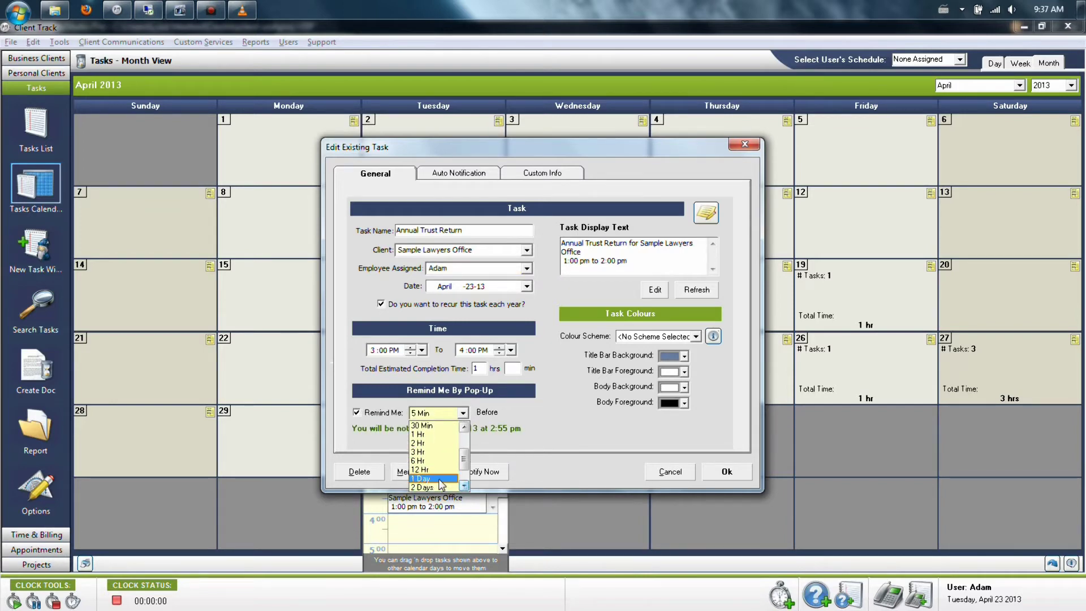
left_click(440, 480)
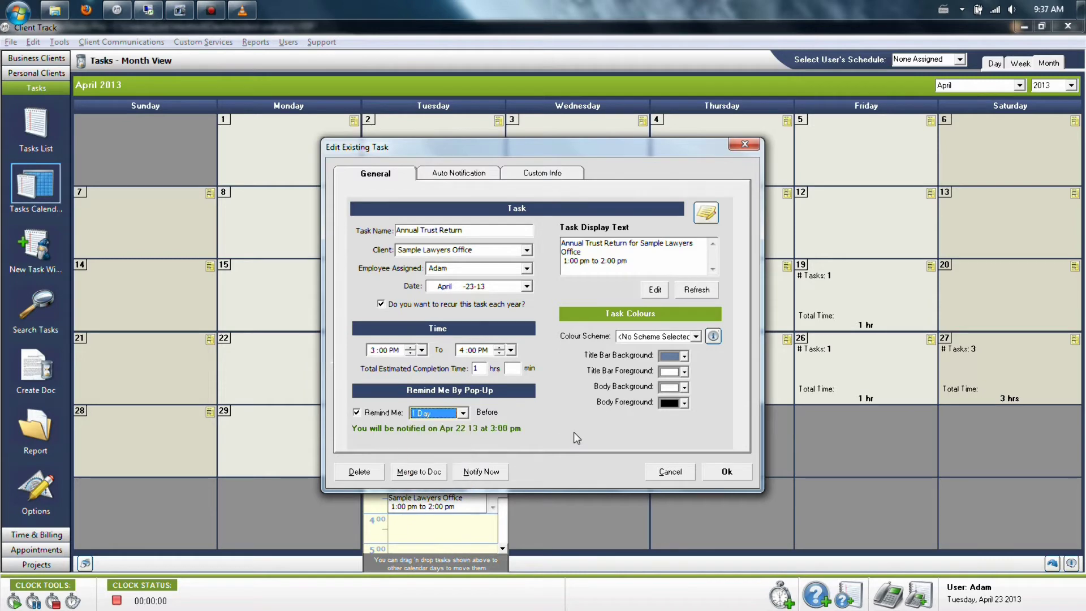
left_click(726, 472)
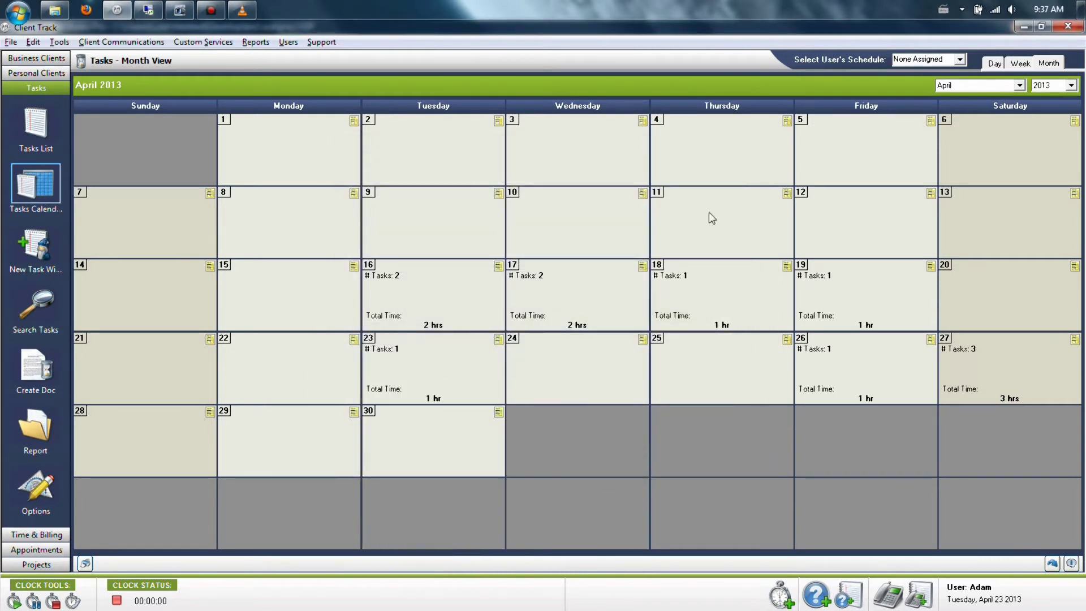
Show the first listed employee's schedule, then review and close the Apr 23 task list
left_click(960, 59)
left_click(930, 72)
left_click(470, 380)
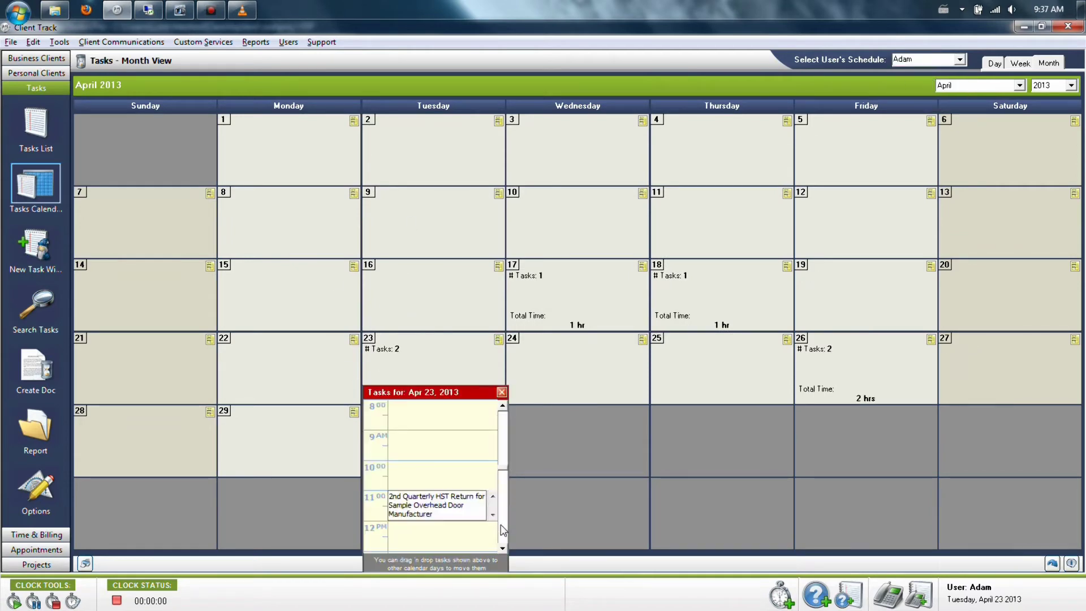
left_click(503, 548)
left_click(502, 549)
left_click(502, 549)
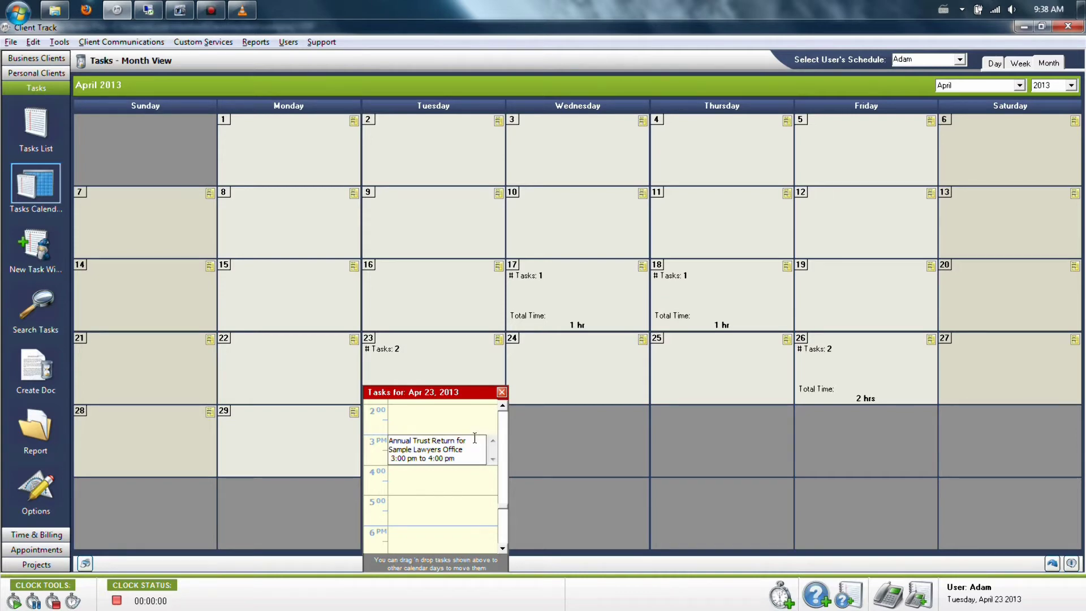
left_click(501, 392)
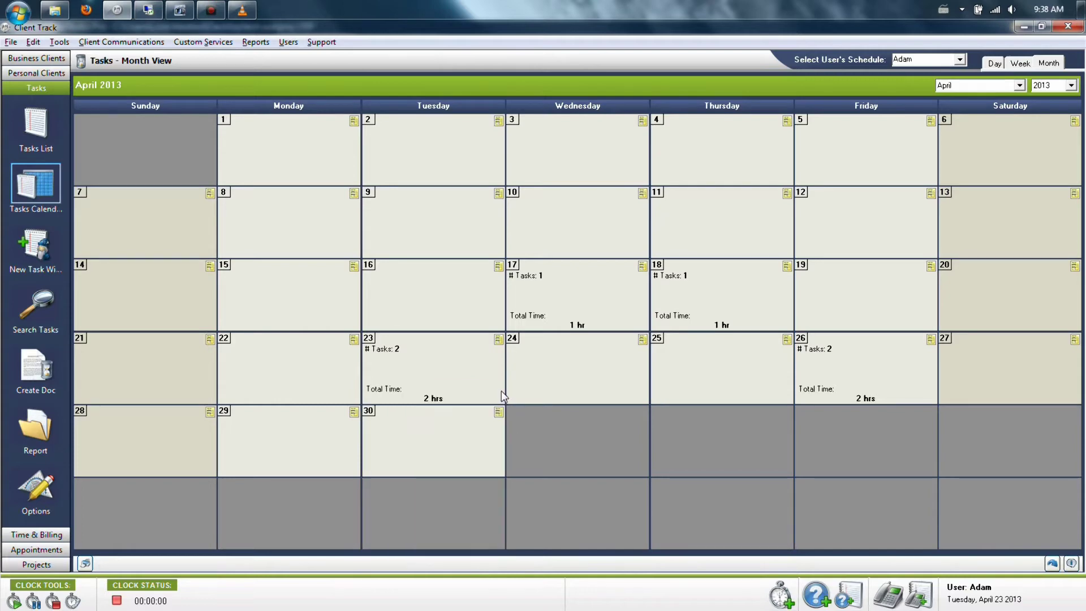
Switch to the all-tasks table and restore the default set of columns
left_click(41, 129)
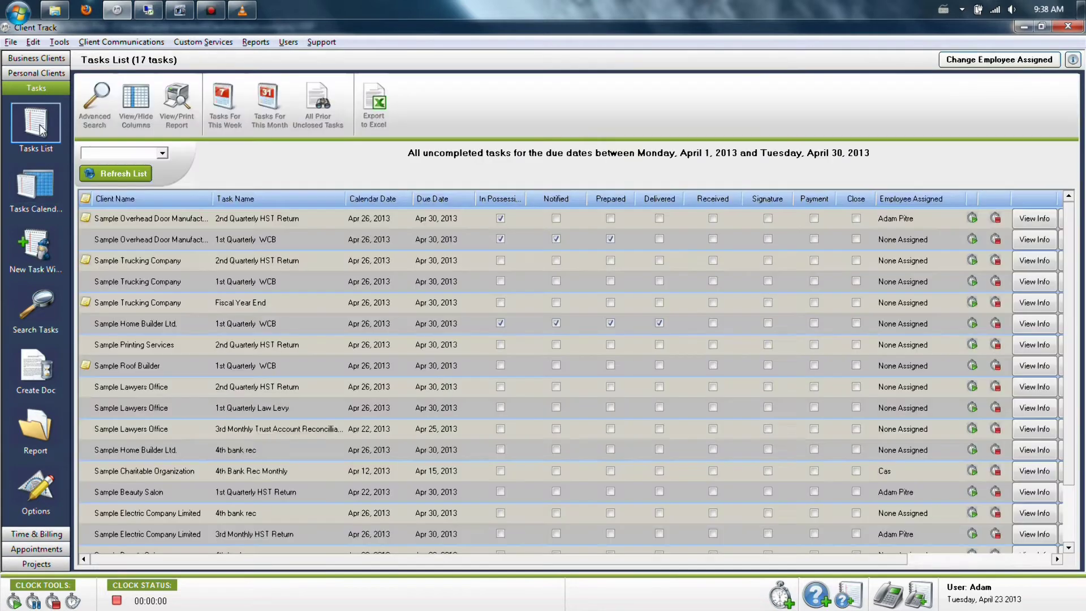
left_click(135, 105)
left_click(524, 520)
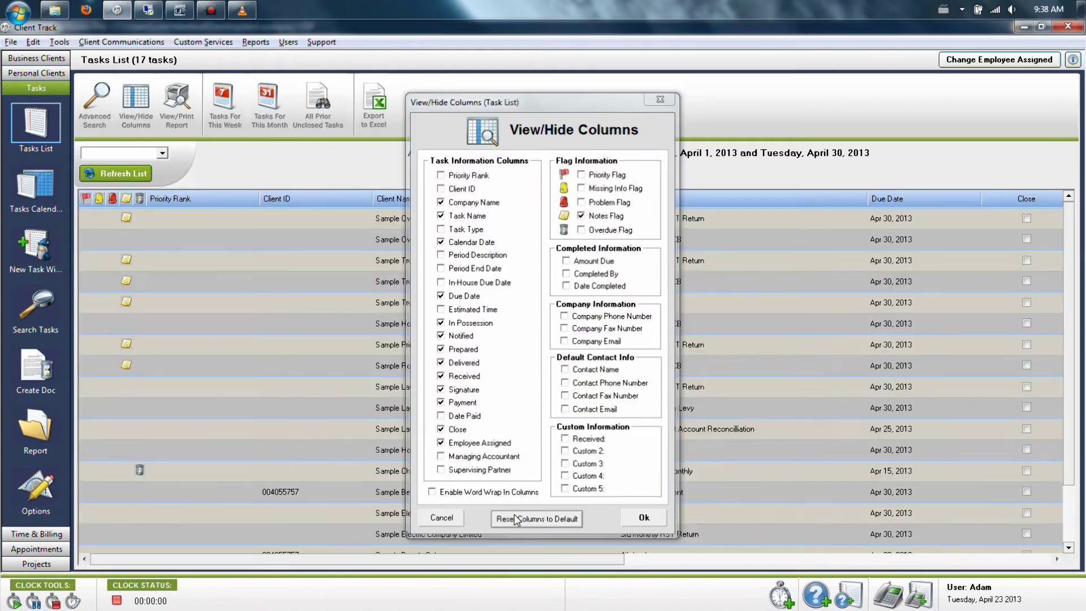
Narrow the Client ID, Priority Rank, Client Name and Task Name columns, then open Advanced Search
left_click_drag(350, 203, 211, 199)
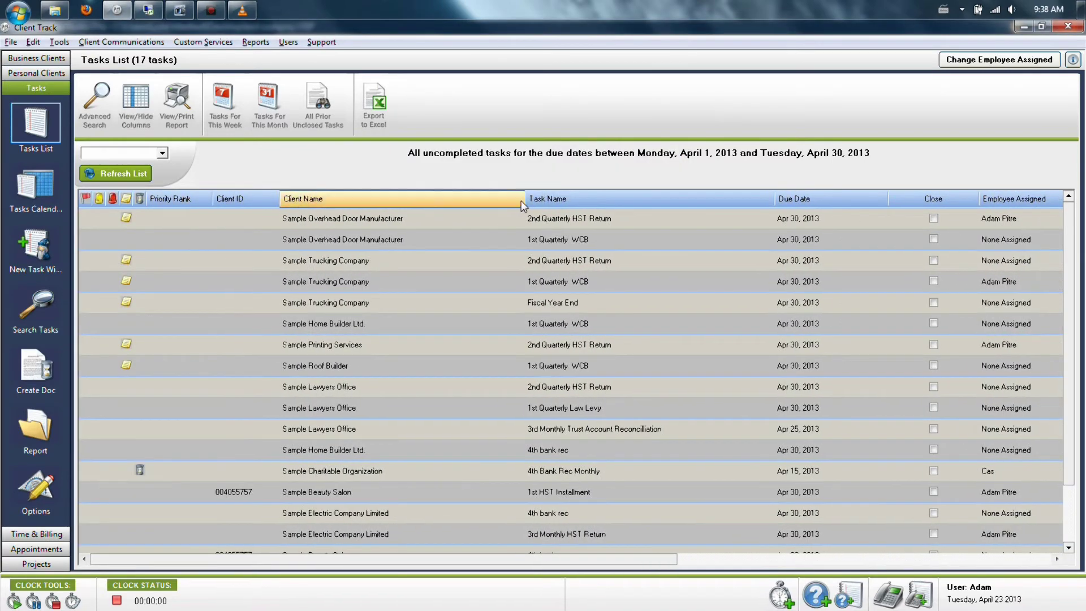
left_click_drag(525, 199, 418, 199)
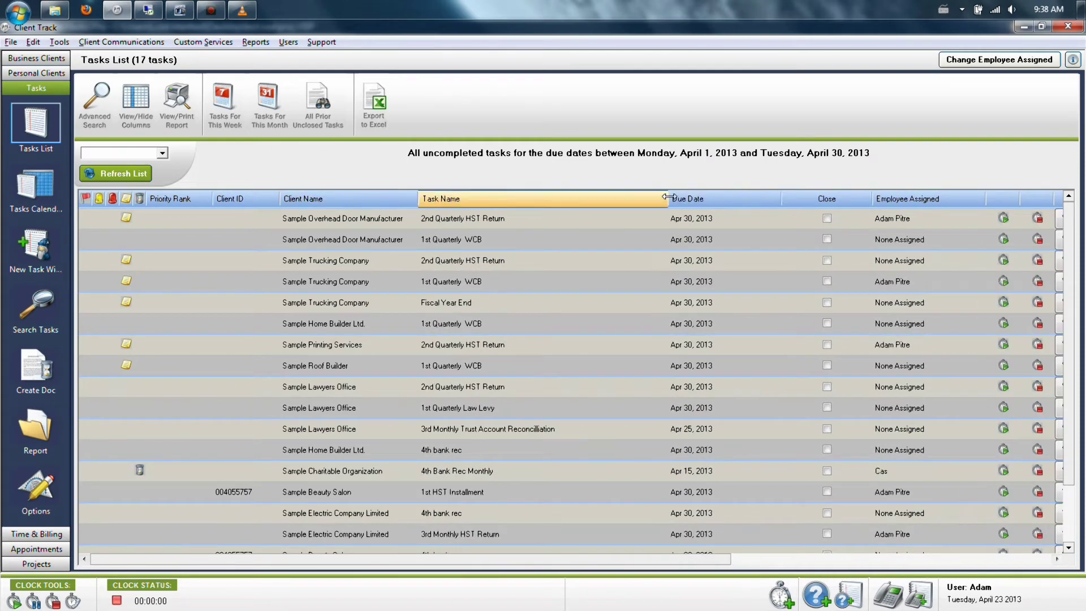
left_click_drag(667, 199, 565, 198)
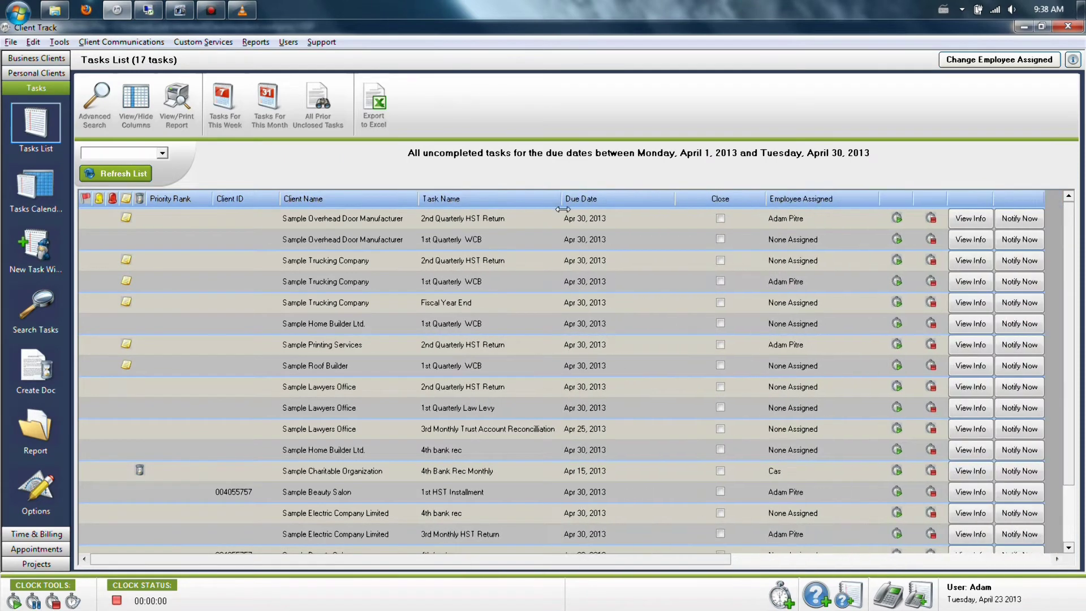
left_click(103, 97)
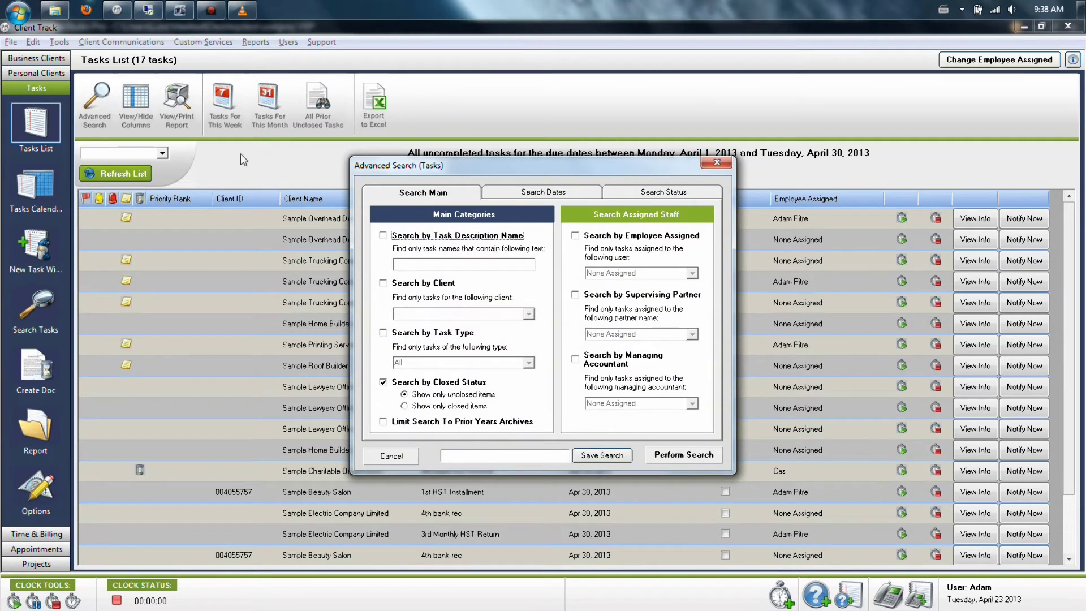
Search tasks for client Sample Beauty Salon with the due-date range restriction turned off
left_click(427, 286)
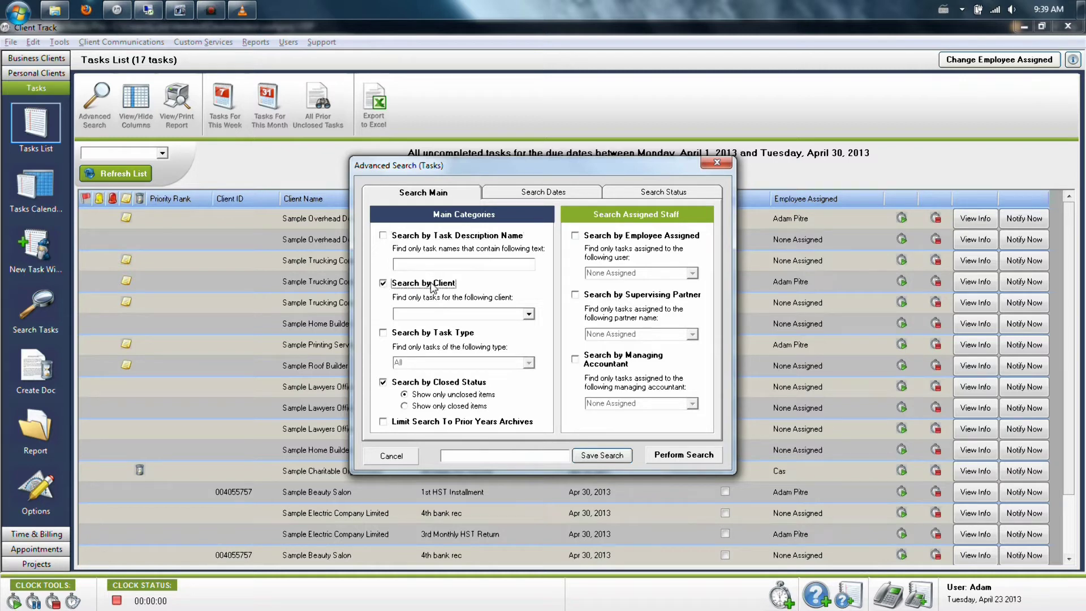
left_click(529, 314)
left_click(515, 336)
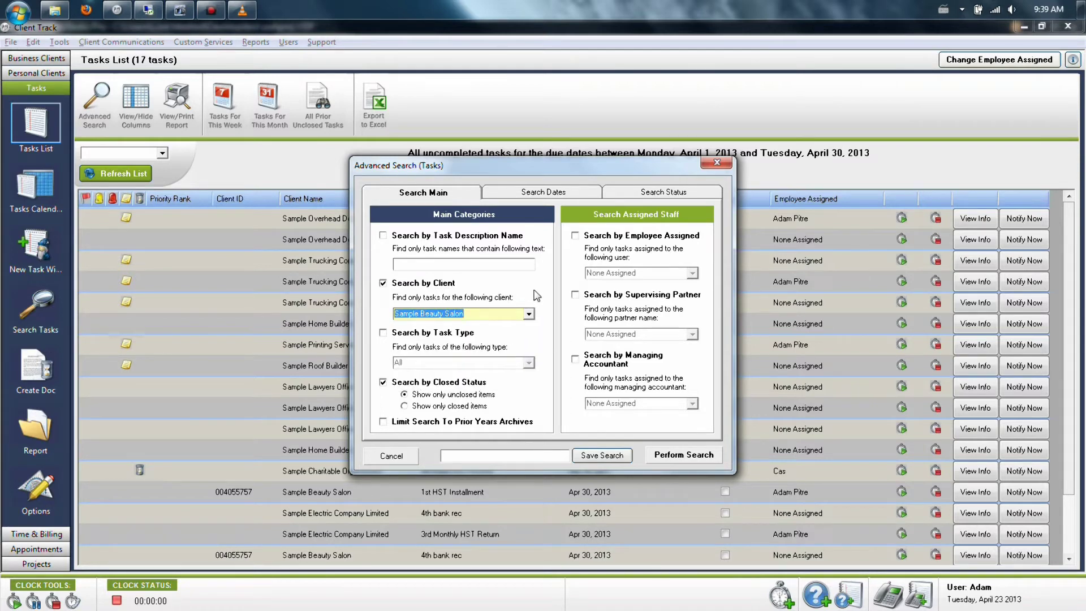
left_click(546, 192)
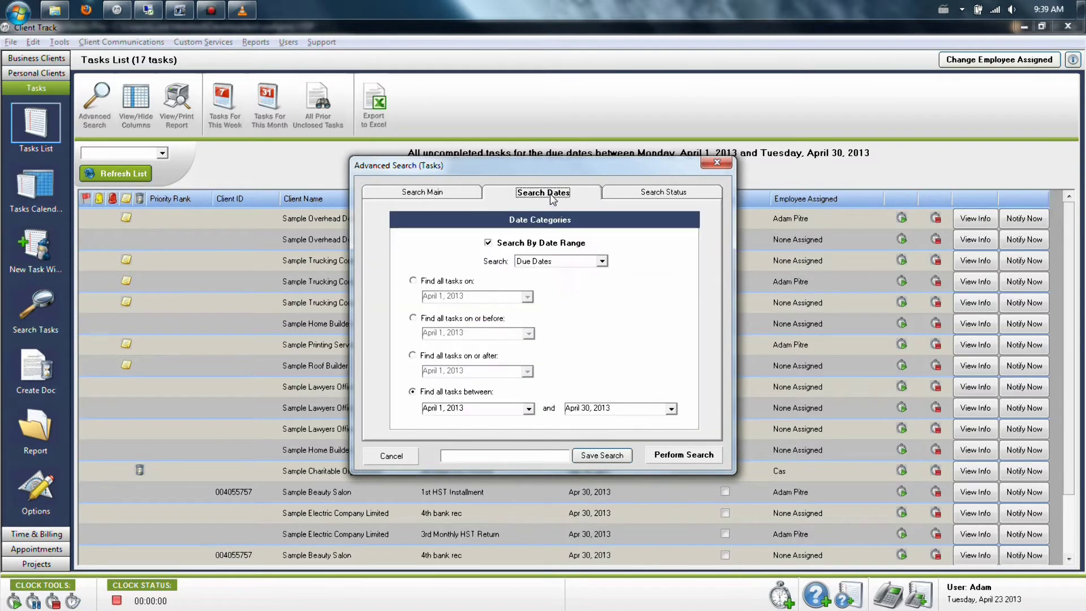
left_click(488, 244)
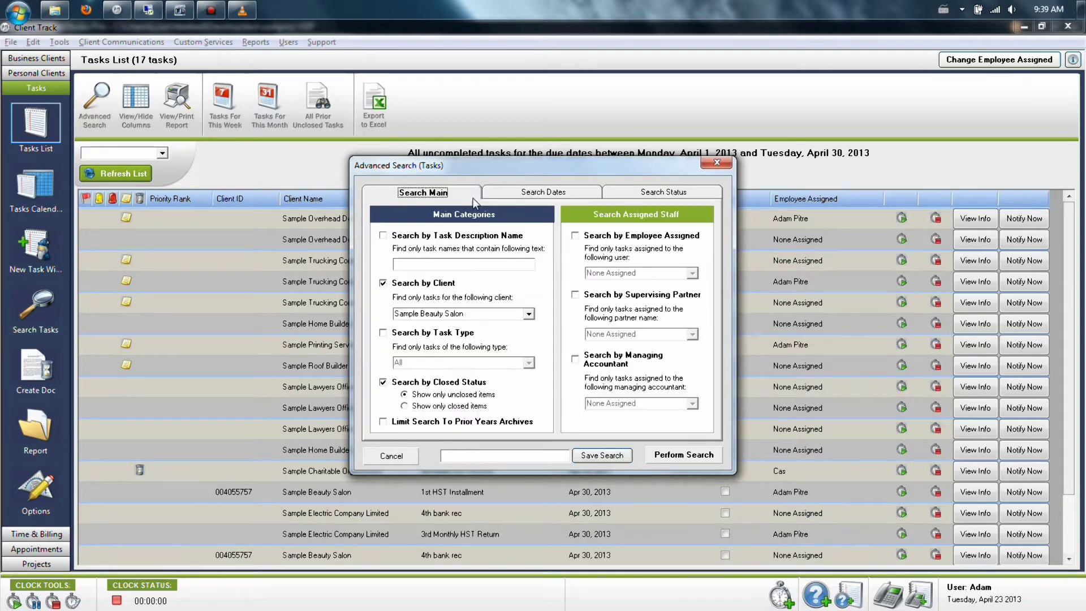
left_click(684, 457)
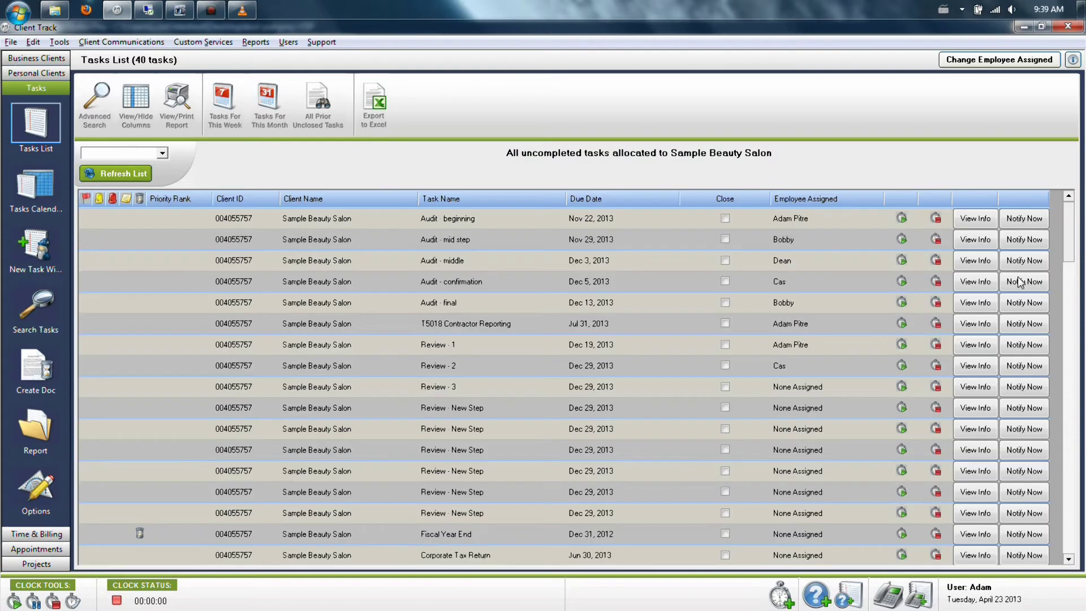
Narrow Sample Beauty Salon's tasks to task type HST, then show all tasks due this month
mouse_move(1070, 229)
left_mouse_down()
mouse_move(1084, 348)
mouse_move(1070, 227)
left_mouse_up()
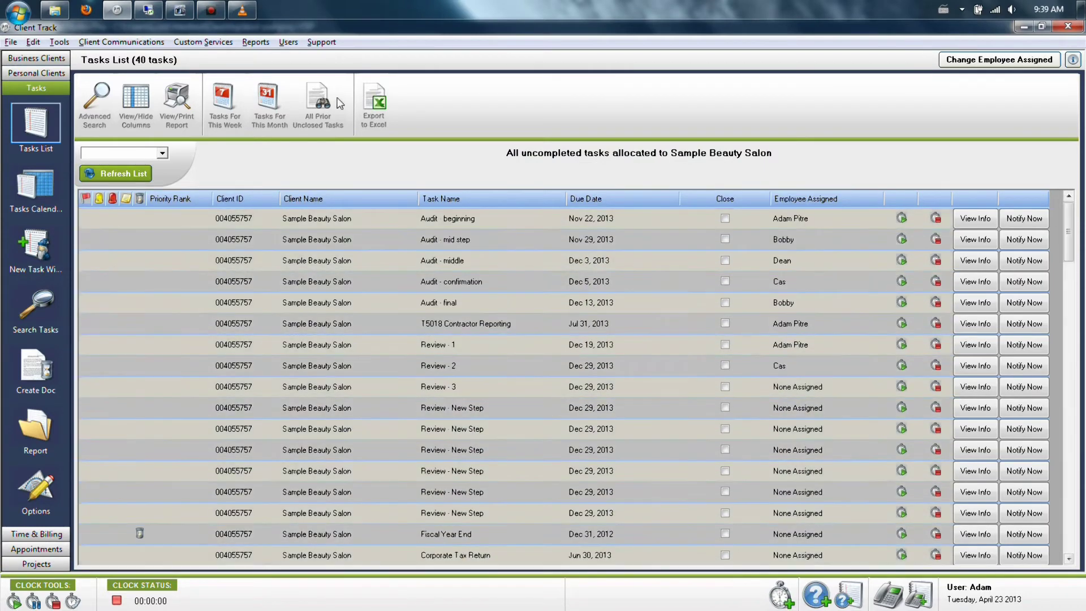
left_click(104, 99)
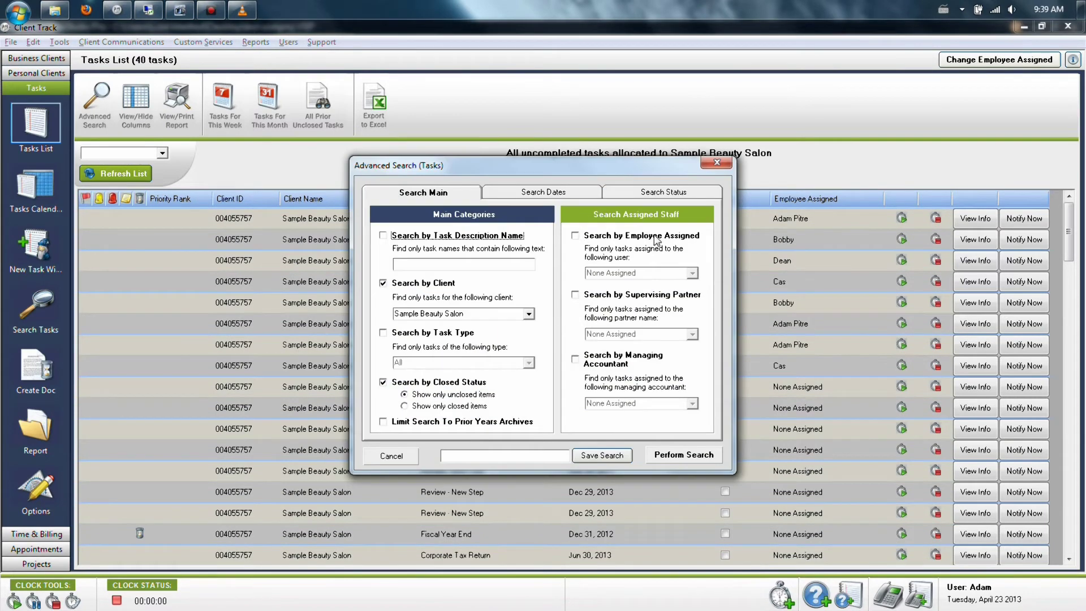
left_click(655, 240)
left_click(655, 241)
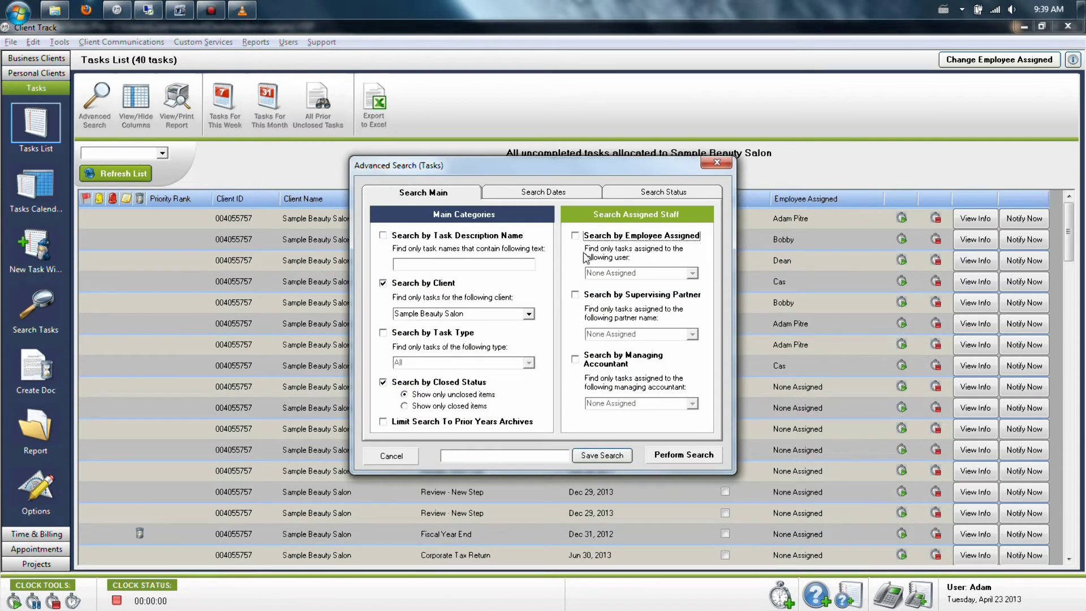
left_click(460, 335)
left_click(528, 362)
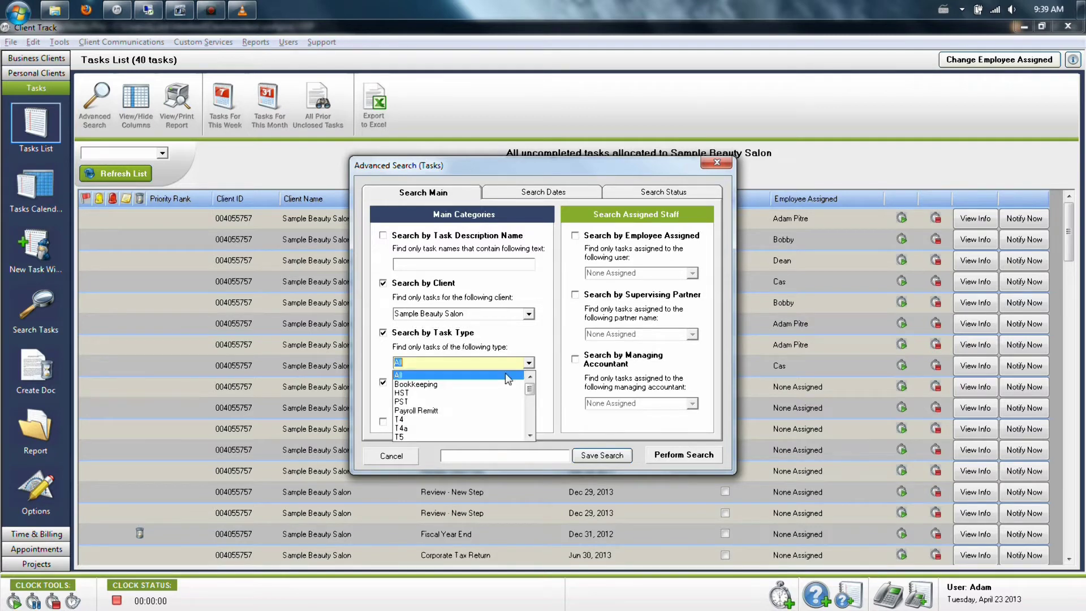
left_click(480, 393)
left_click(652, 451)
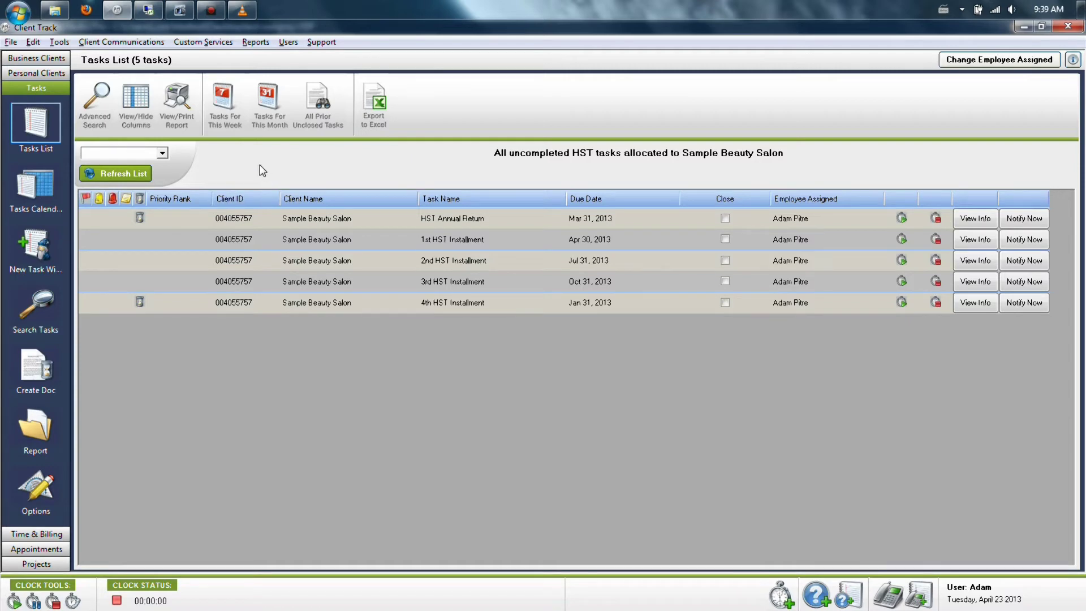
left_click(268, 111)
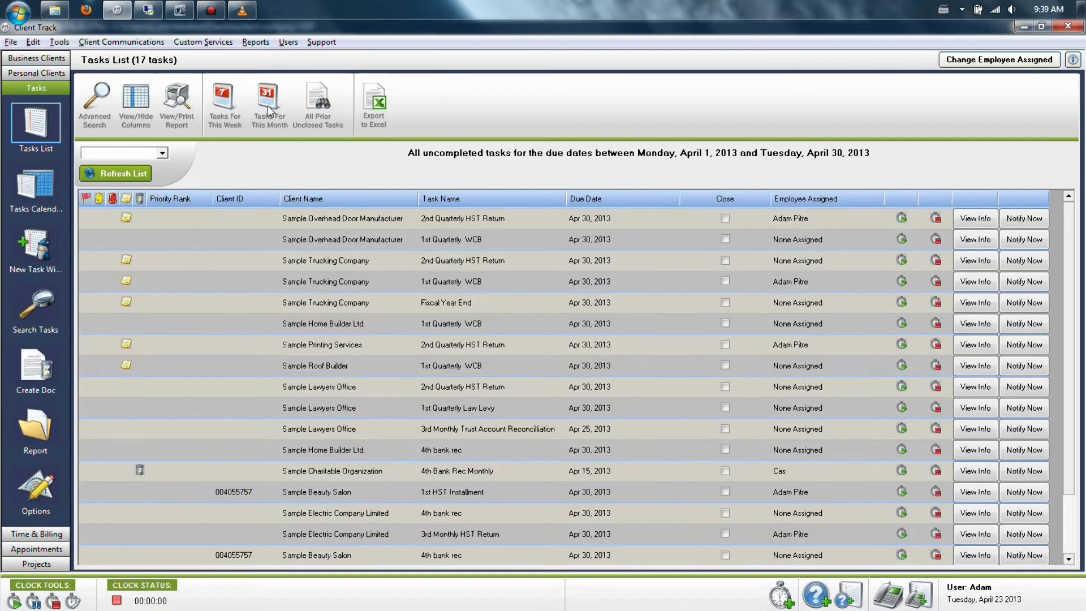
left_click(140, 102)
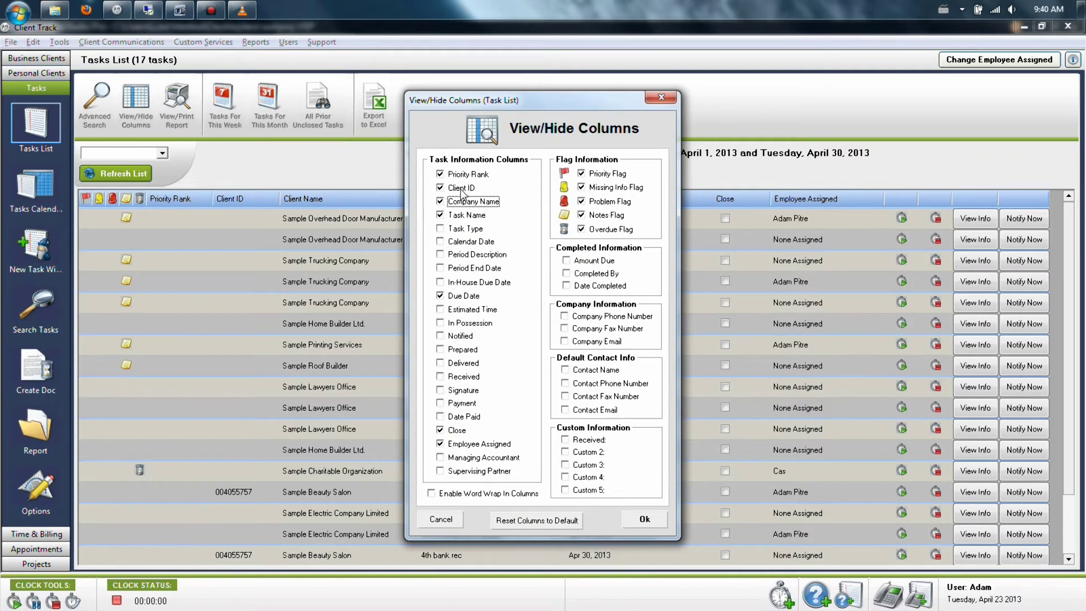
Hide the Priority Rank and Client ID columns and show the Calendar Date column
left_click(445, 176)
left_click(444, 187)
left_click(450, 243)
left_click(654, 520)
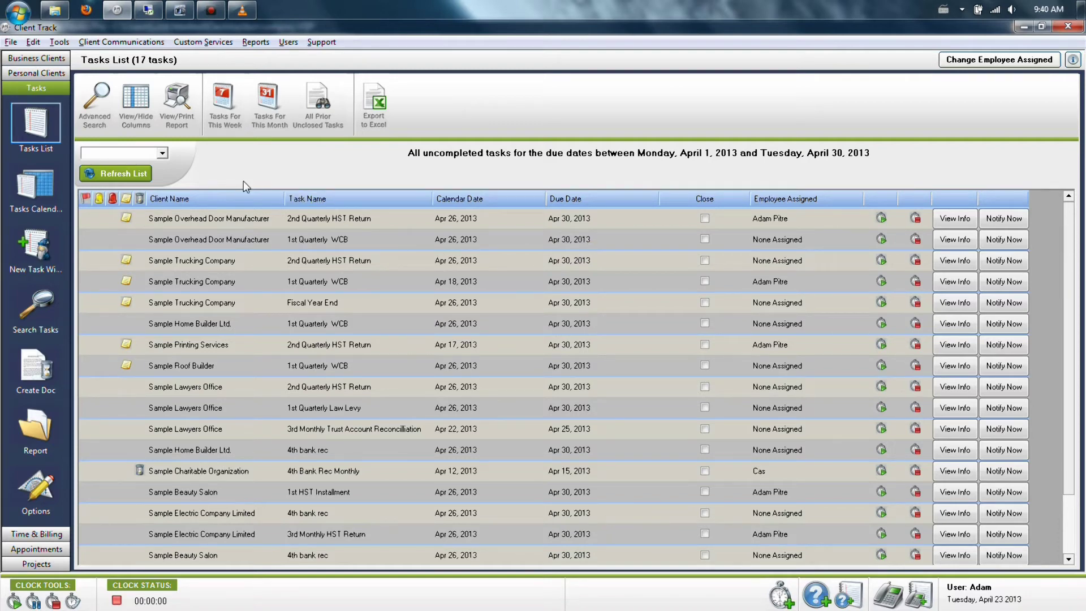
Show the In Possession, Notified, Prepared, Delivered, Received, Signature and Payment columns
left_click(141, 95)
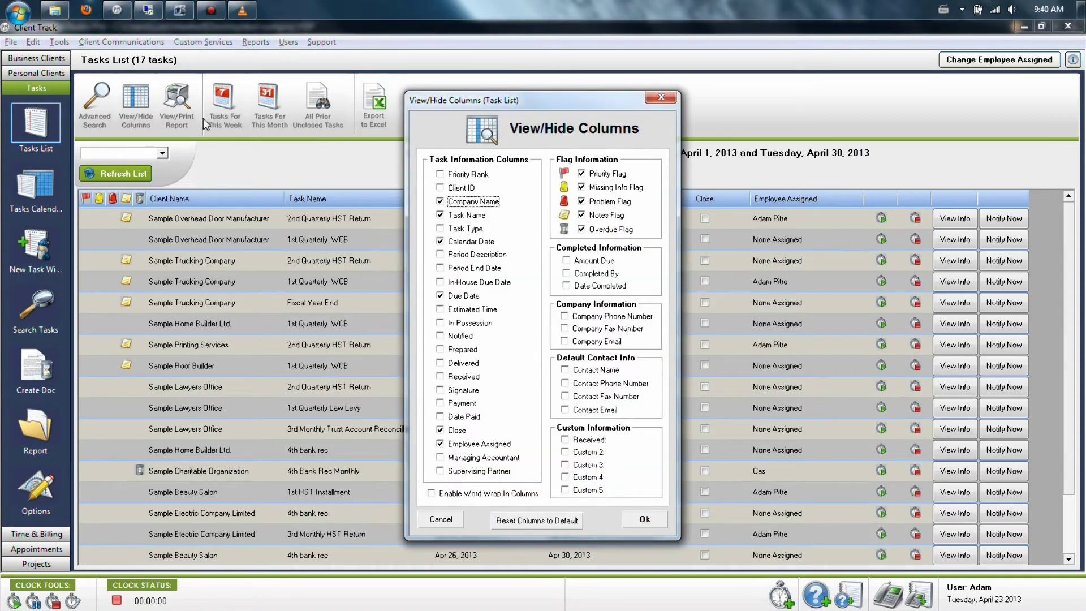
left_click(440, 323)
left_click(441, 337)
left_click(441, 350)
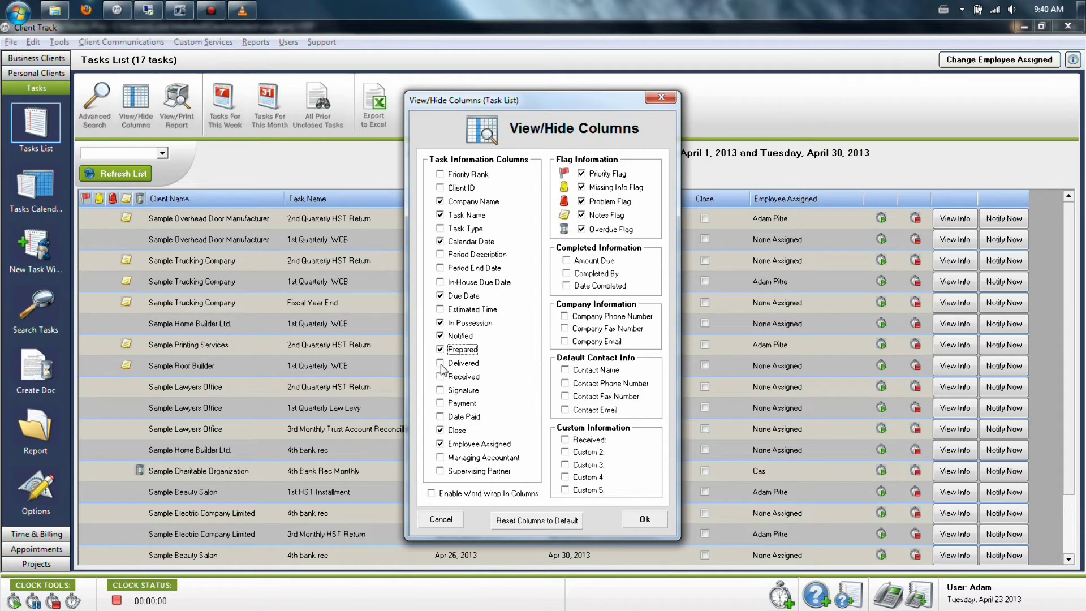
left_click(441, 363)
left_click(440, 377)
left_click(441, 390)
left_click(440, 403)
left_click(651, 521)
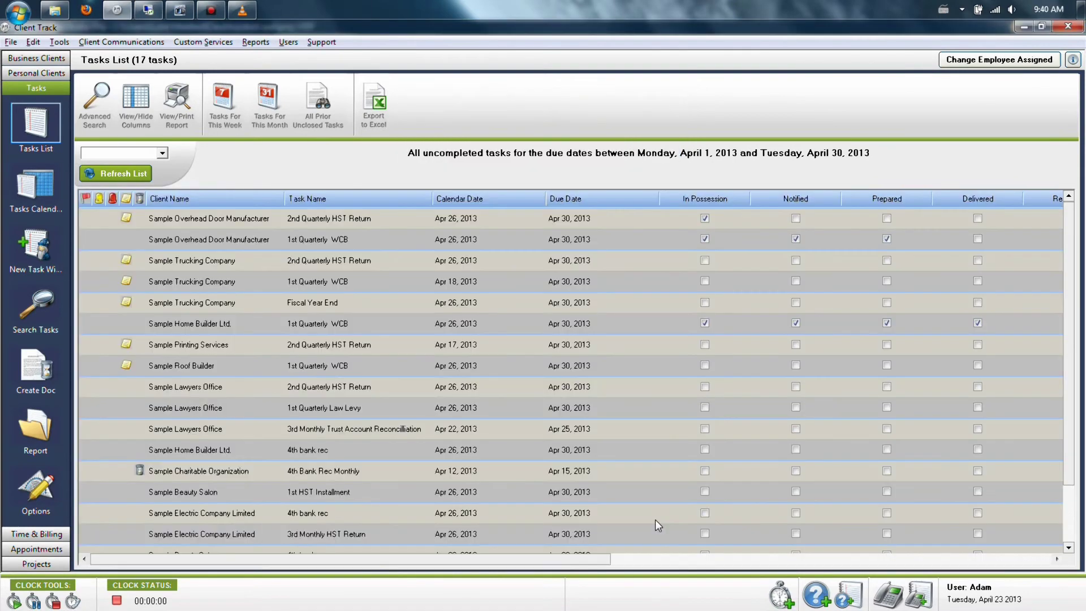
Narrow the Due Date, status and Close columns, then view the Fiscal Year End task details
left_click_drag(488, 563, 736, 573)
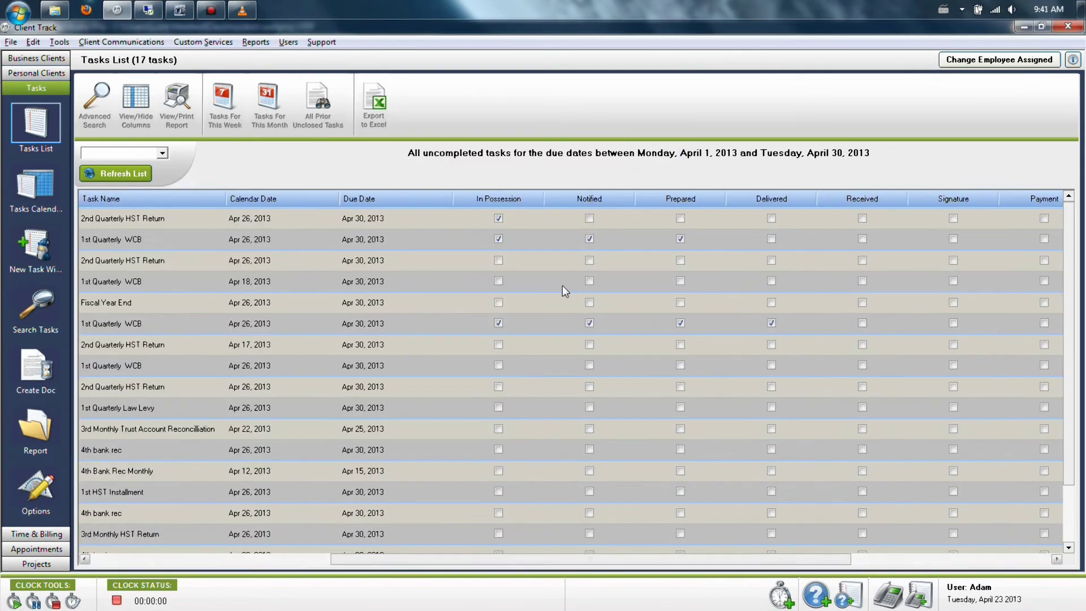
left_click_drag(453, 199, 400, 198)
left_click_drag(490, 198, 460, 199)
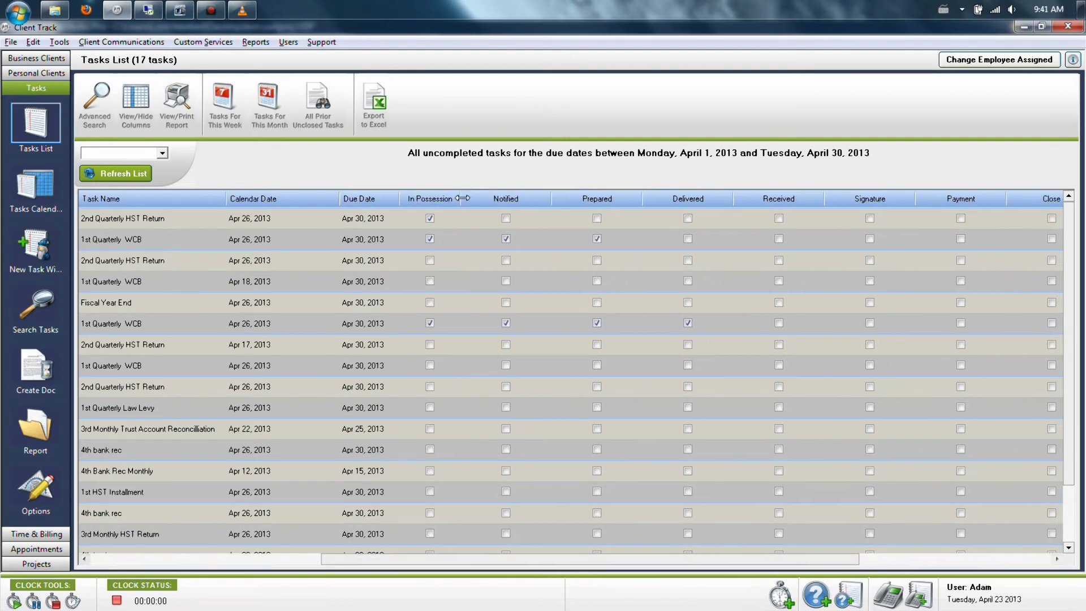
left_click_drag(545, 197, 513, 197)
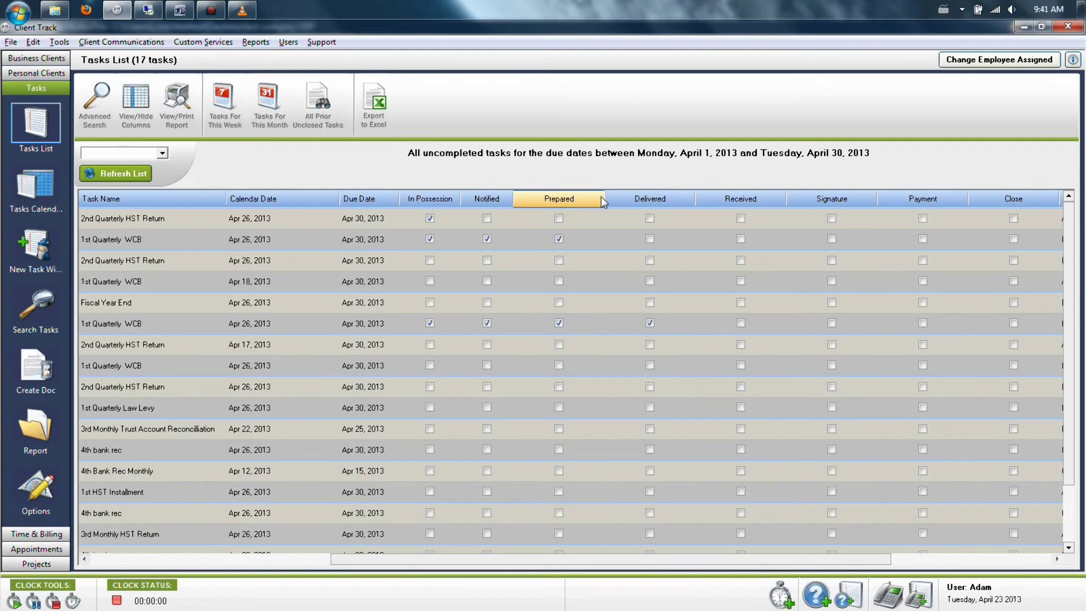
left_click_drag(603, 197, 567, 197)
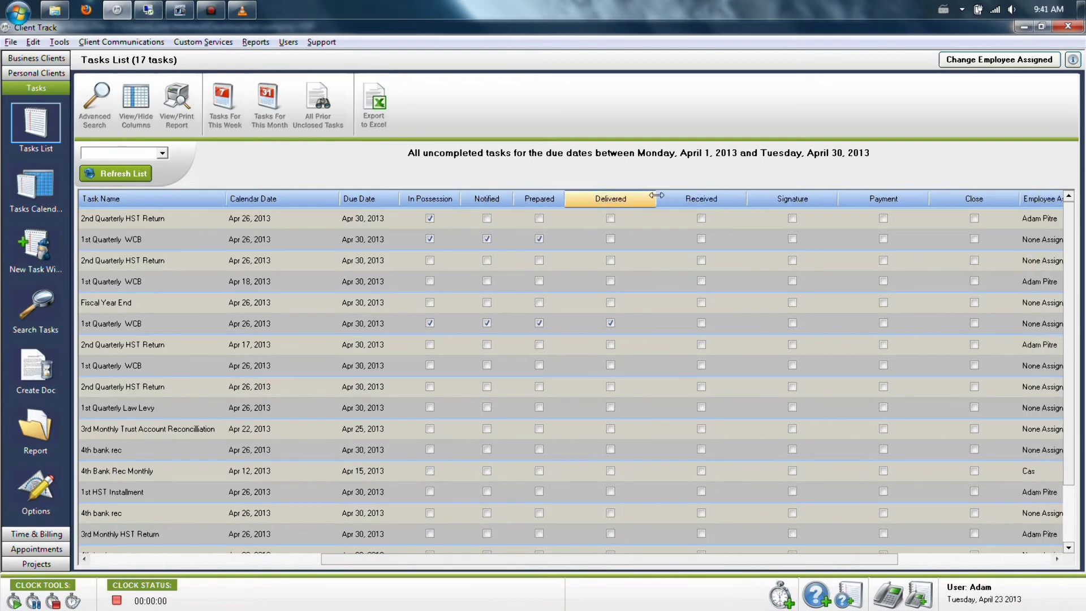
left_click_drag(659, 198, 627, 198)
left_click_drag(719, 199, 679, 198)
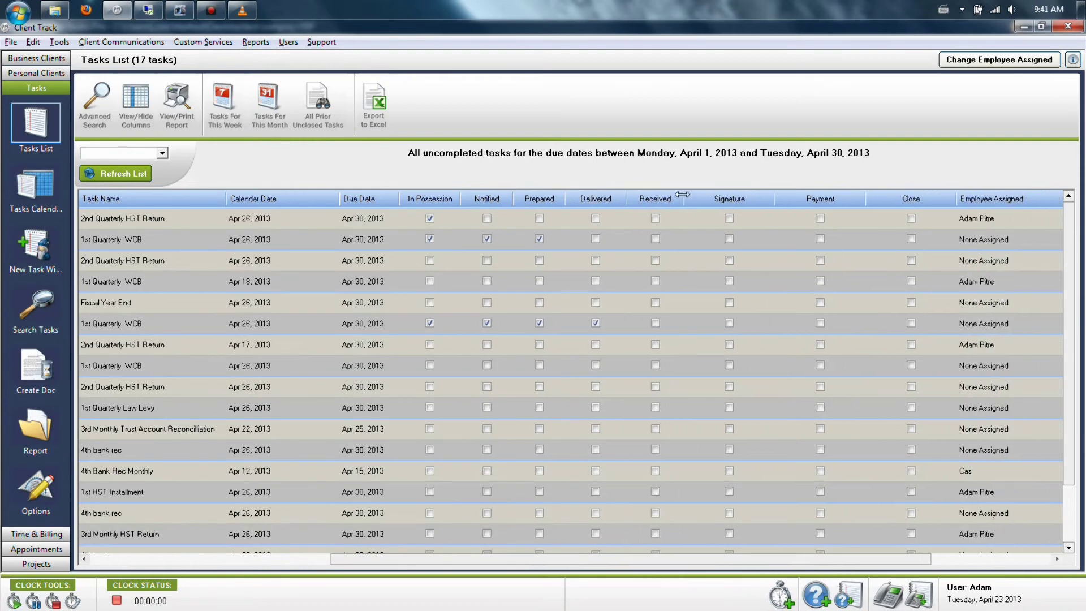
left_click_drag(770, 199, 726, 200)
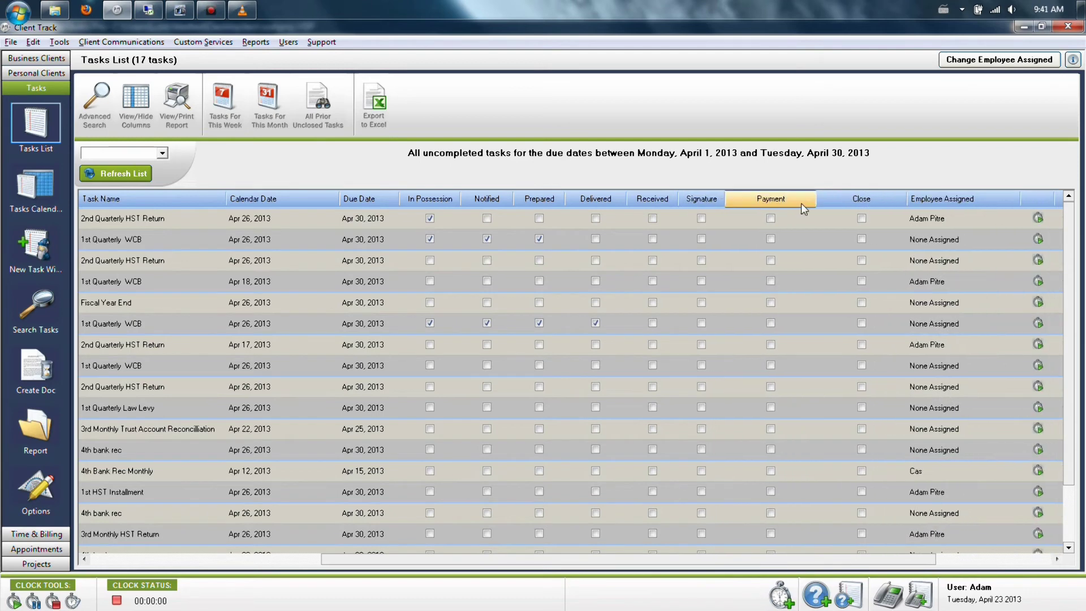
left_click_drag(816, 198, 769, 198)
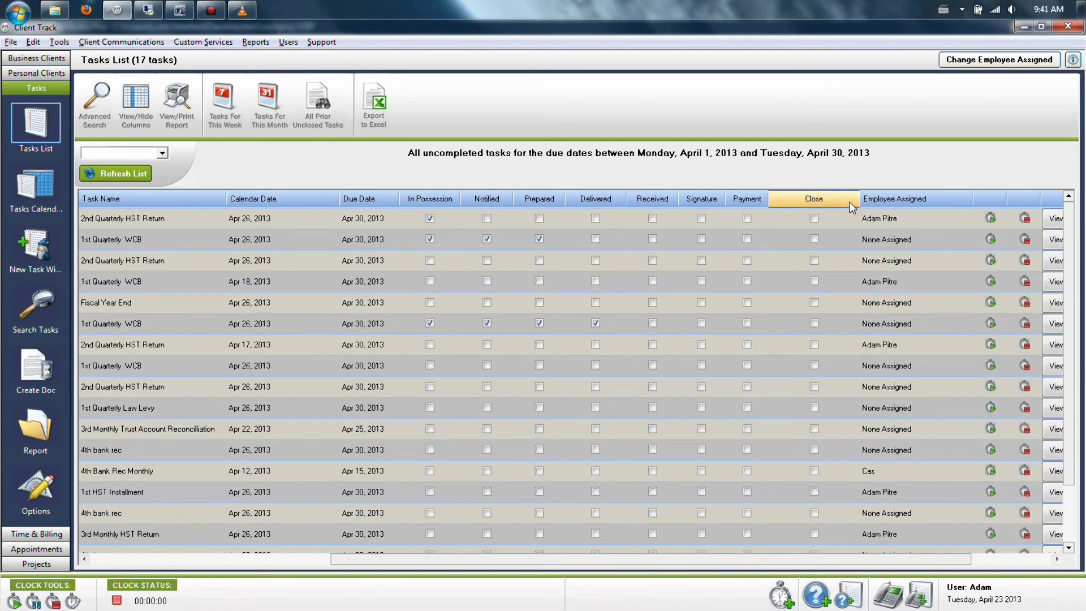
left_click_drag(858, 199, 819, 199)
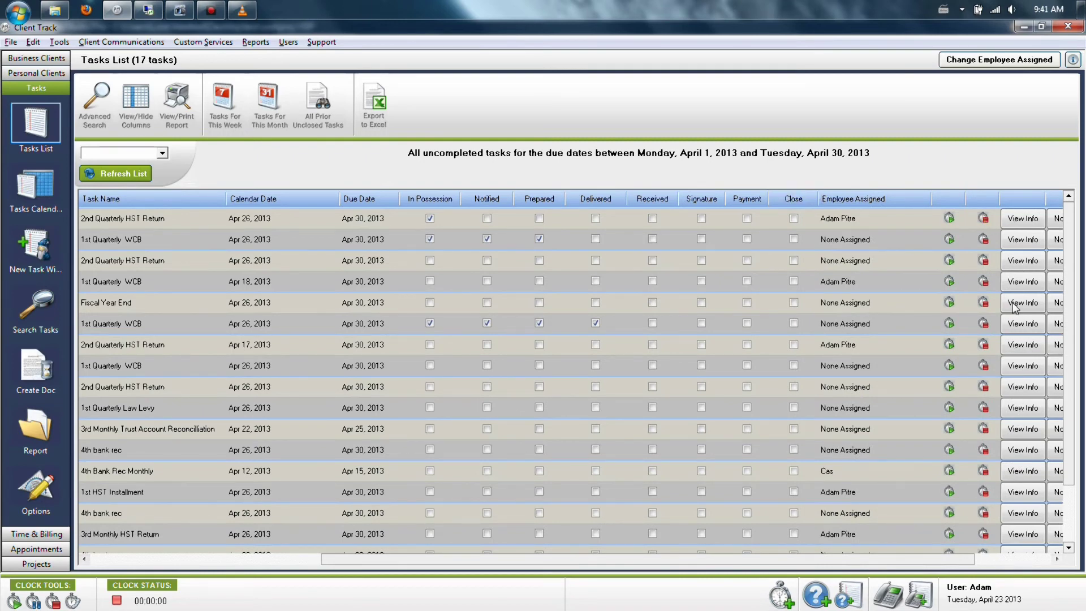
left_click(1014, 305)
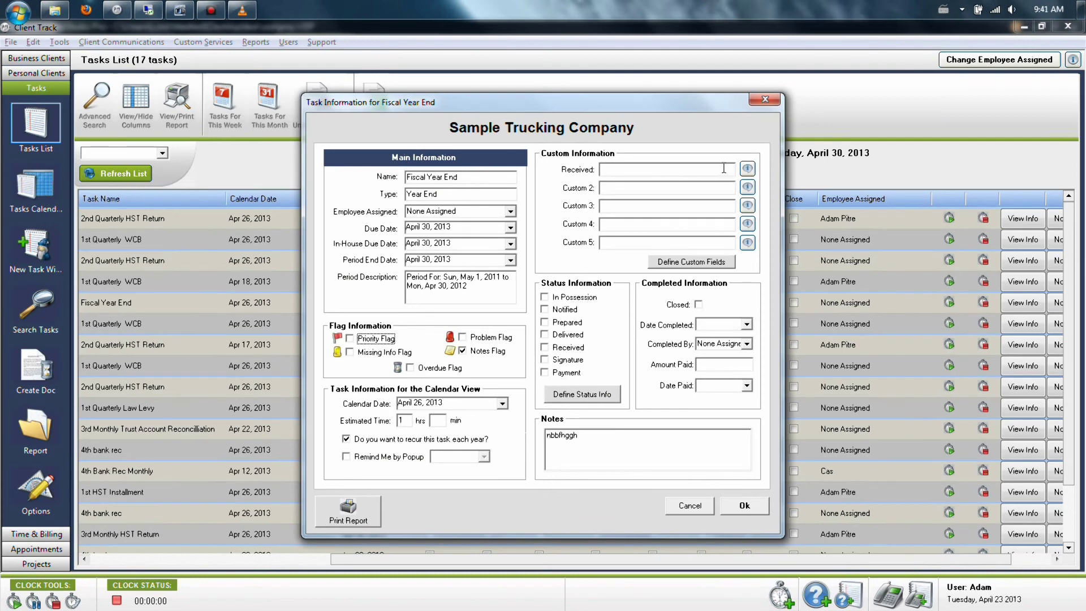
View and cancel the status field names, close the Fiscal Year End task, and open Advanced Search
left_click(582, 396)
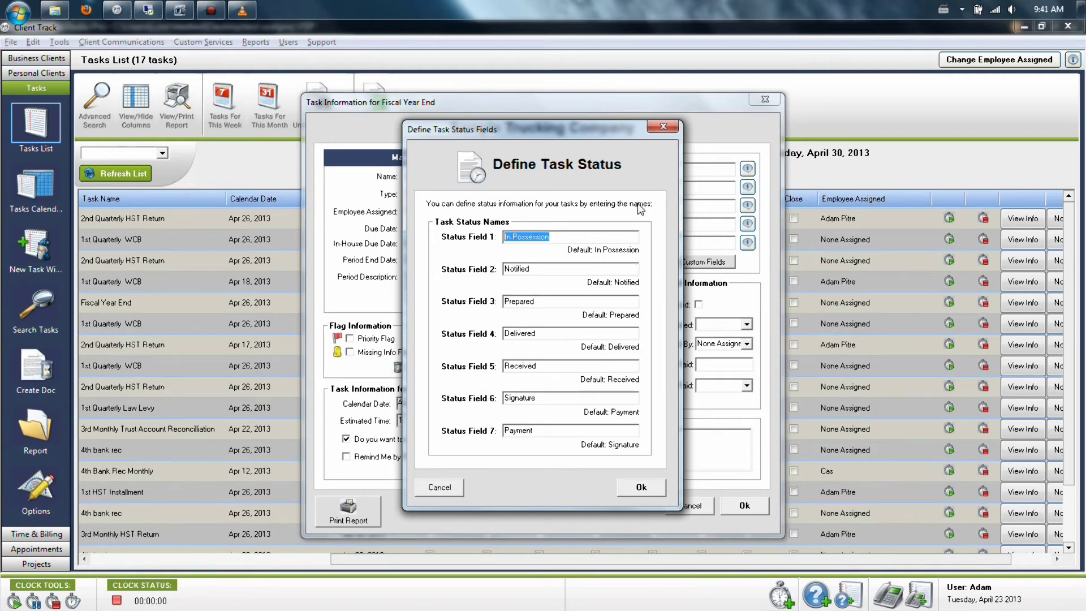
left_click(460, 493)
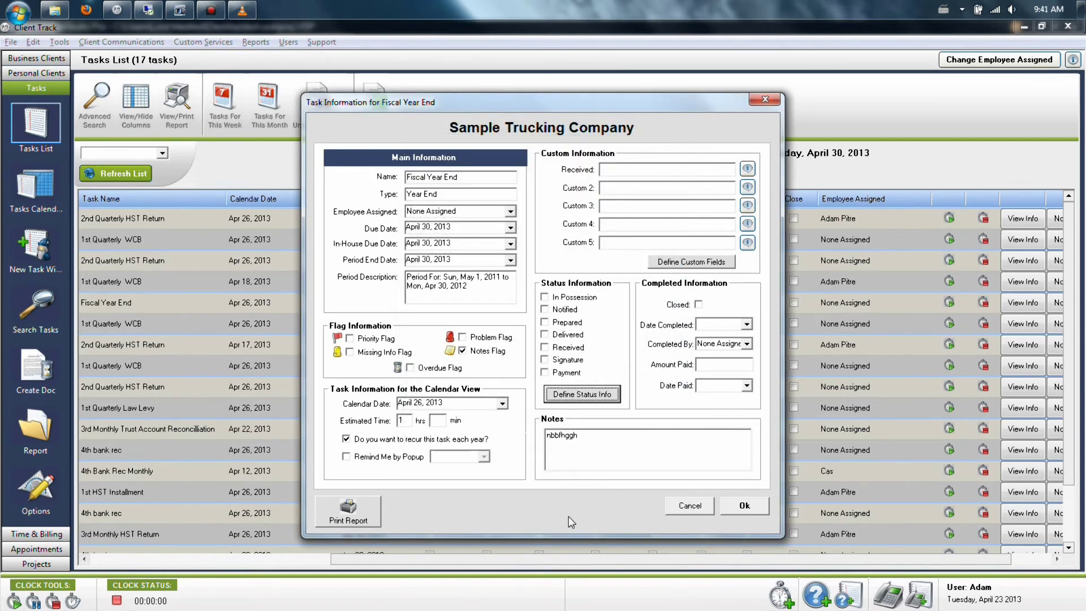
left_click(745, 506)
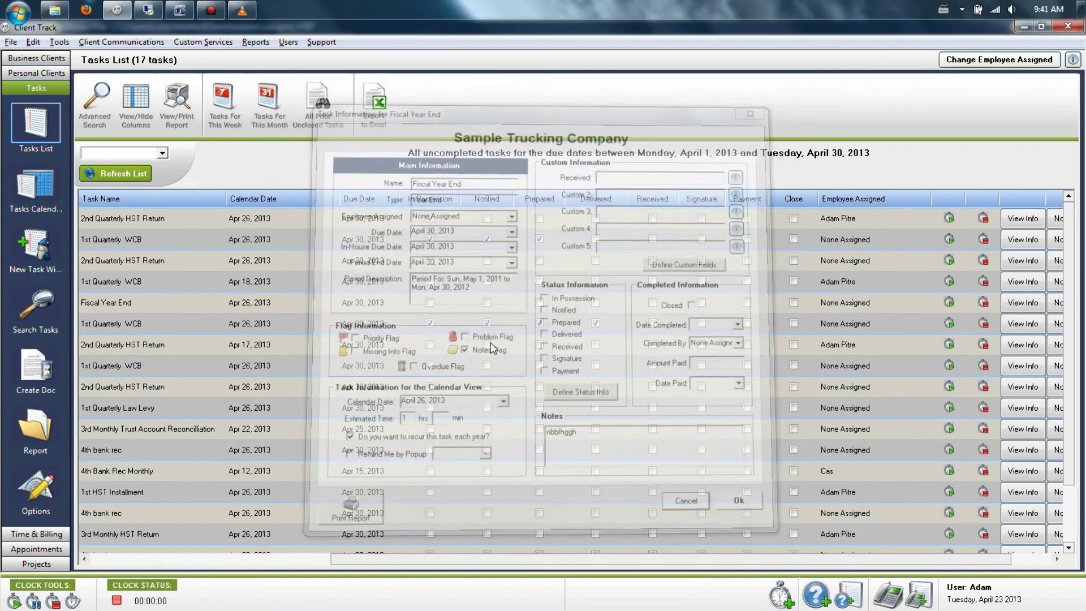
left_click(98, 96)
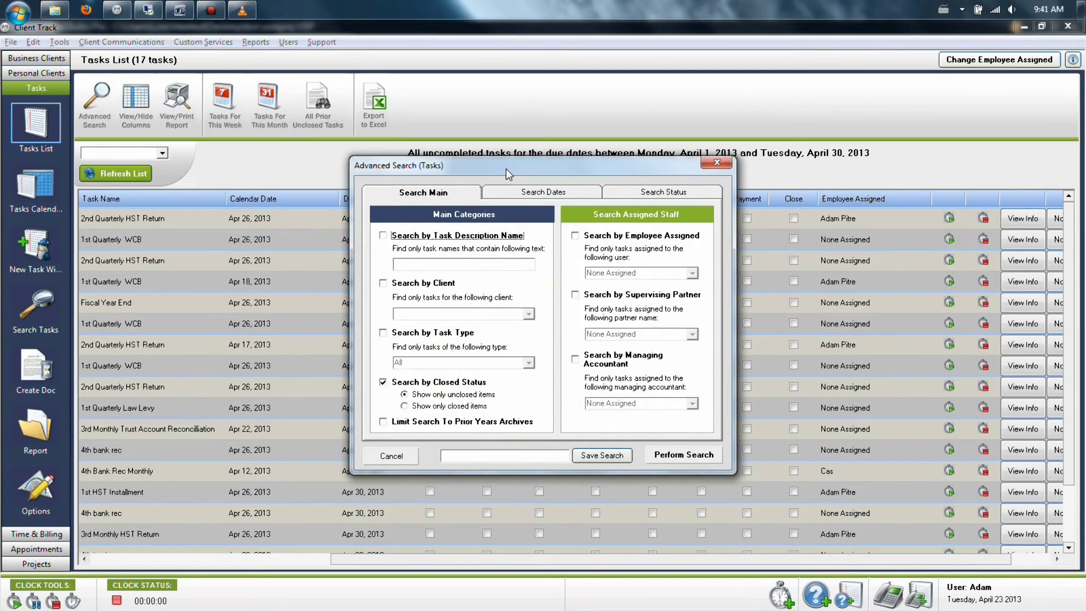
Search the task statuses for In Possession equal to Checked
left_click_drag(506, 168, 398, 242)
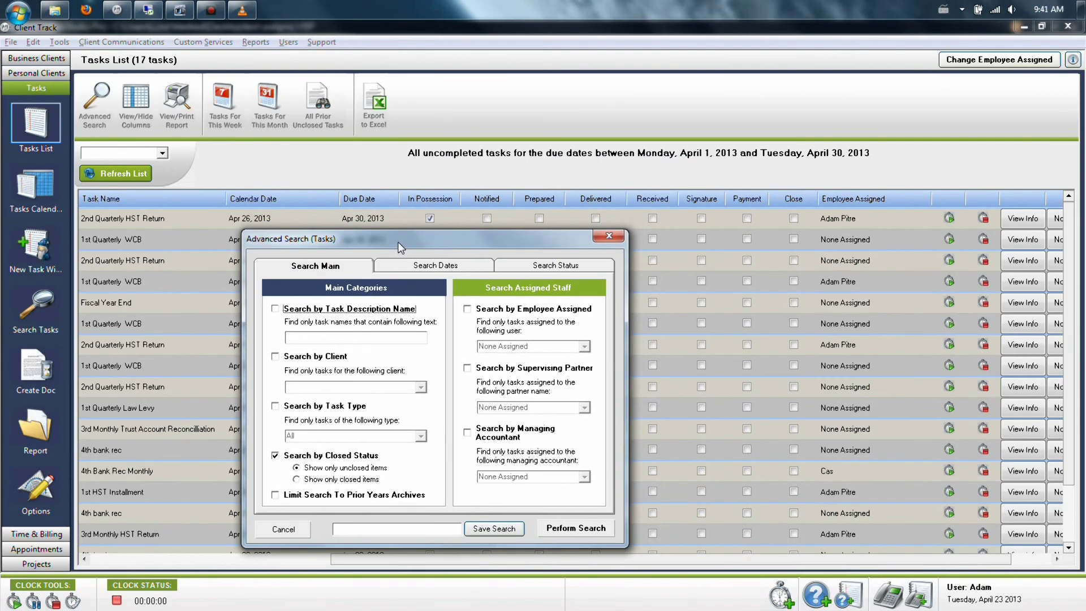
left_click(566, 267)
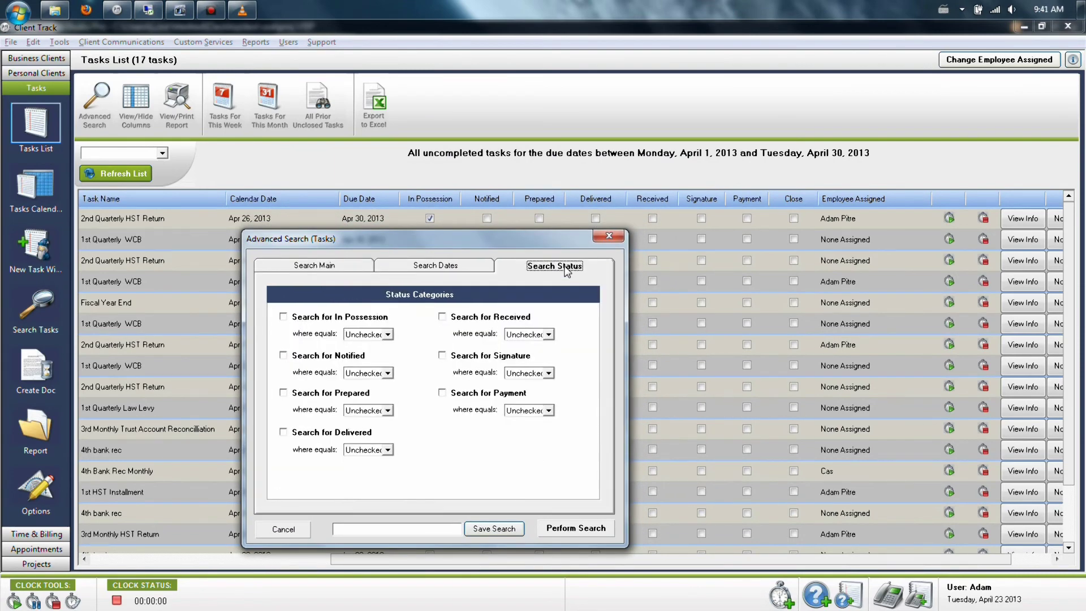
left_click(343, 319)
left_click(387, 335)
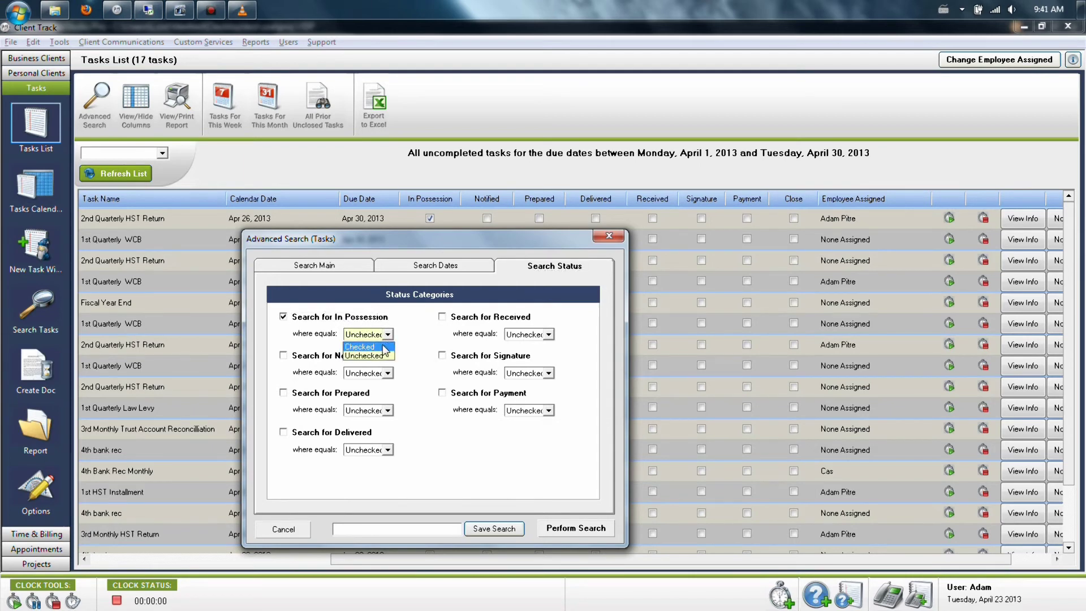
left_click(384, 350)
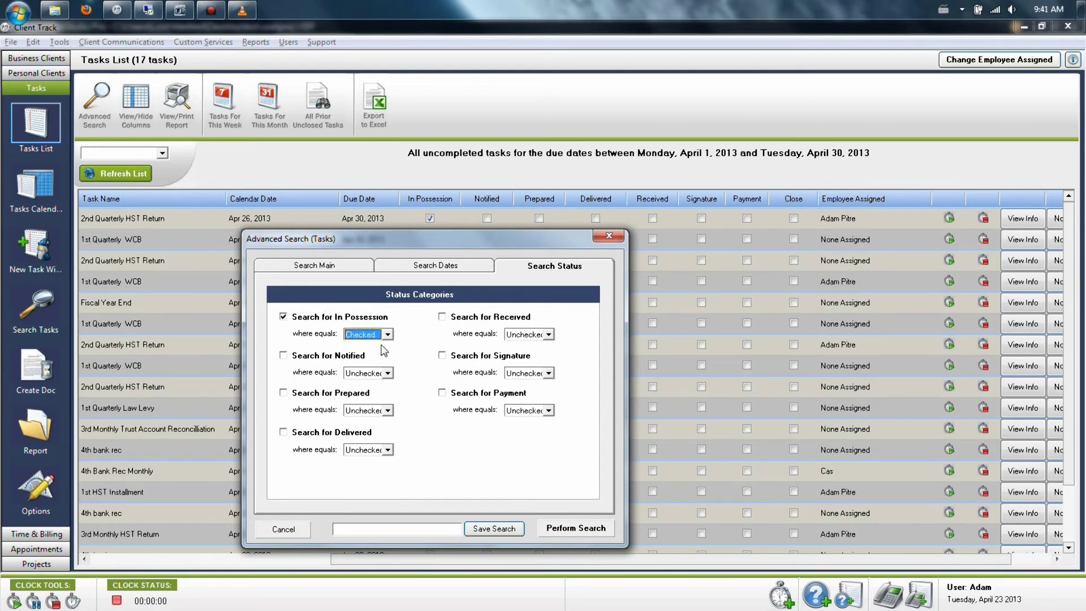
left_click(605, 529)
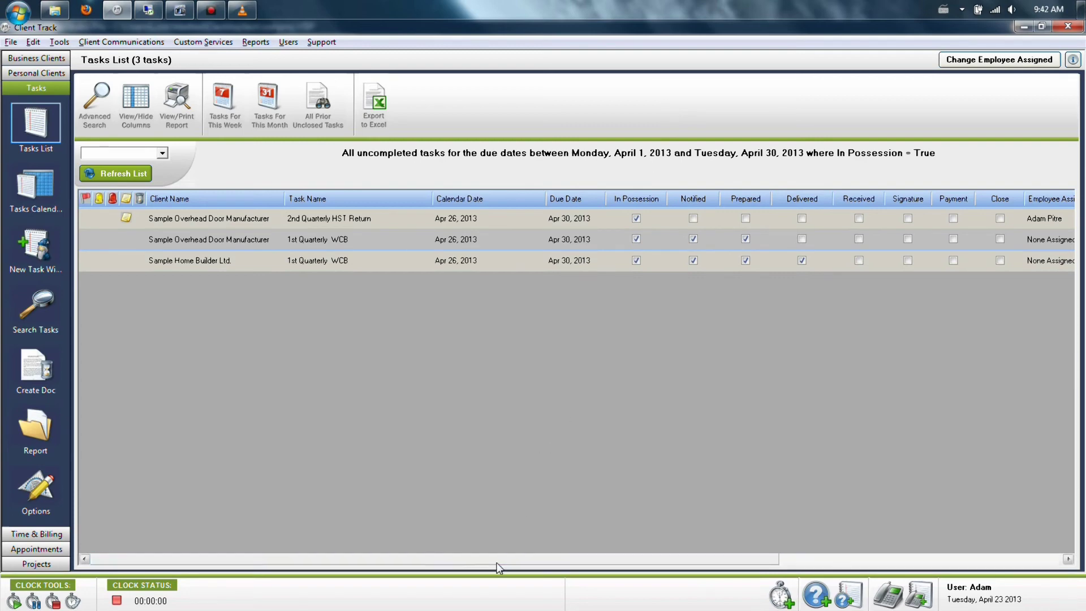
left_click_drag(499, 568, 532, 562)
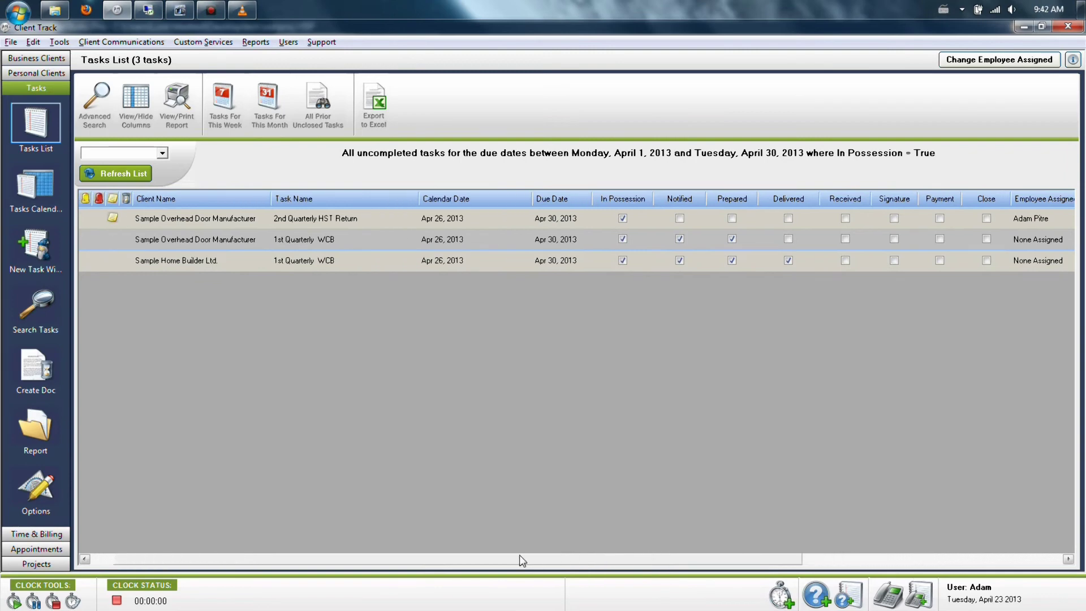
Check the column visibility settings without changing them, then scroll the task list sideways
left_click(146, 100)
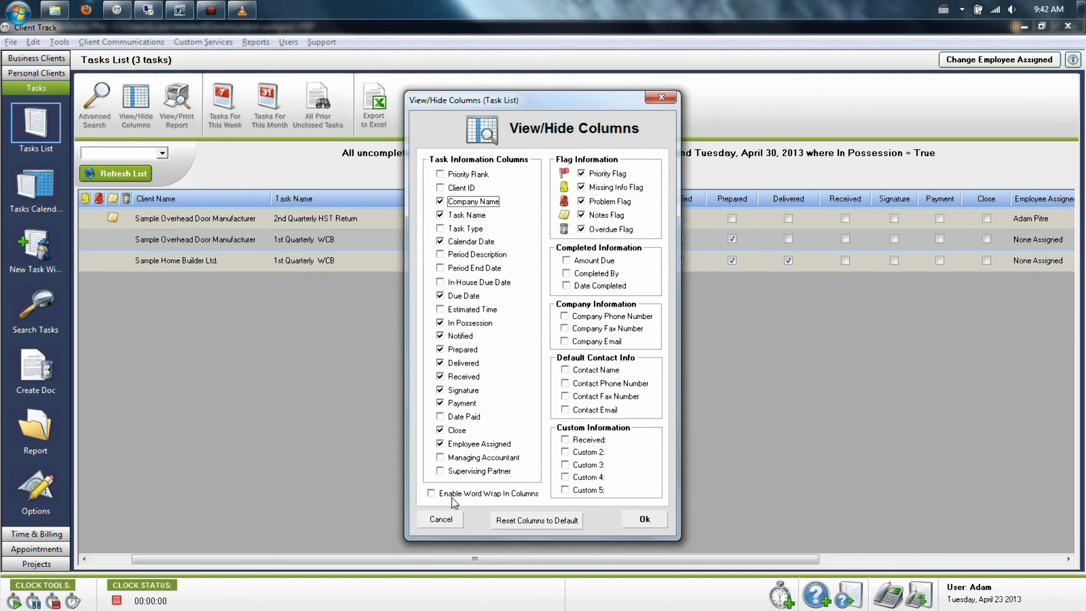
left_click(447, 519)
left_click(112, 218)
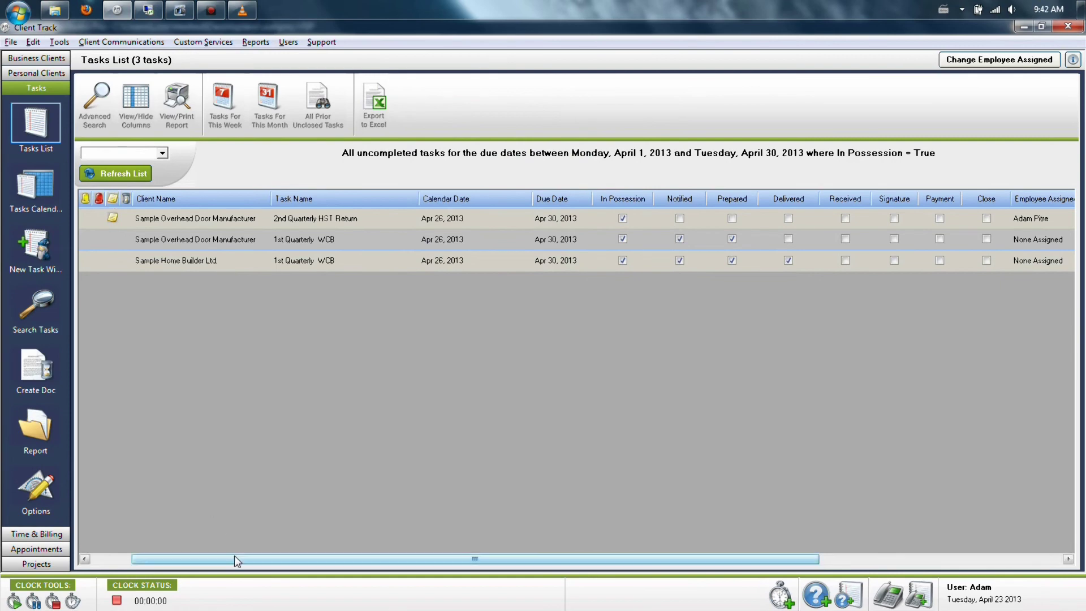
left_click_drag(234, 556, 735, 523)
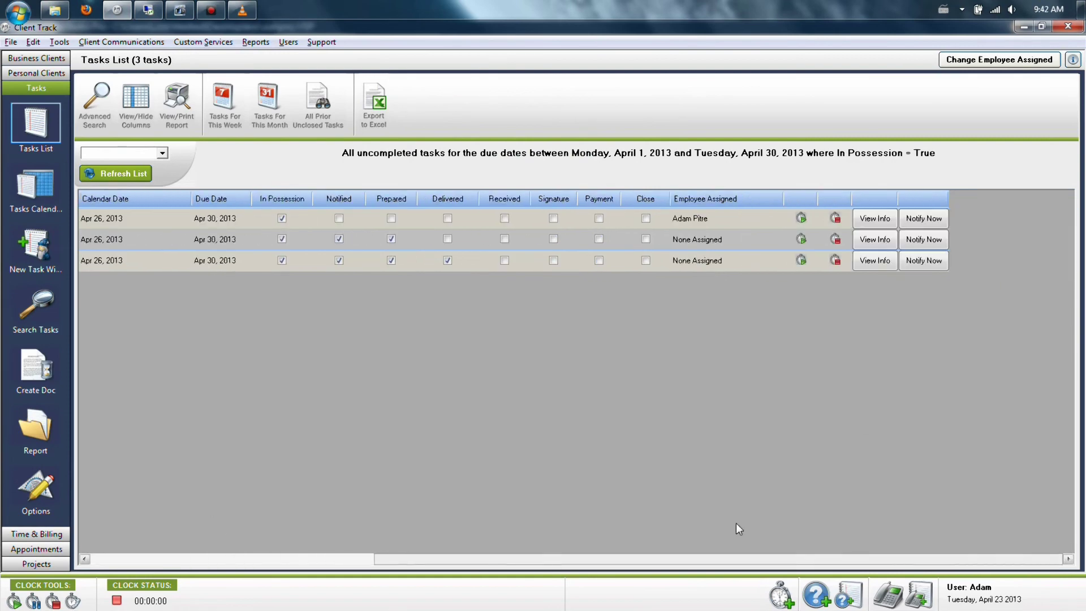
Replace the 2nd Quarterly HST Return note with 'testing' and save the task
left_click(875, 219)
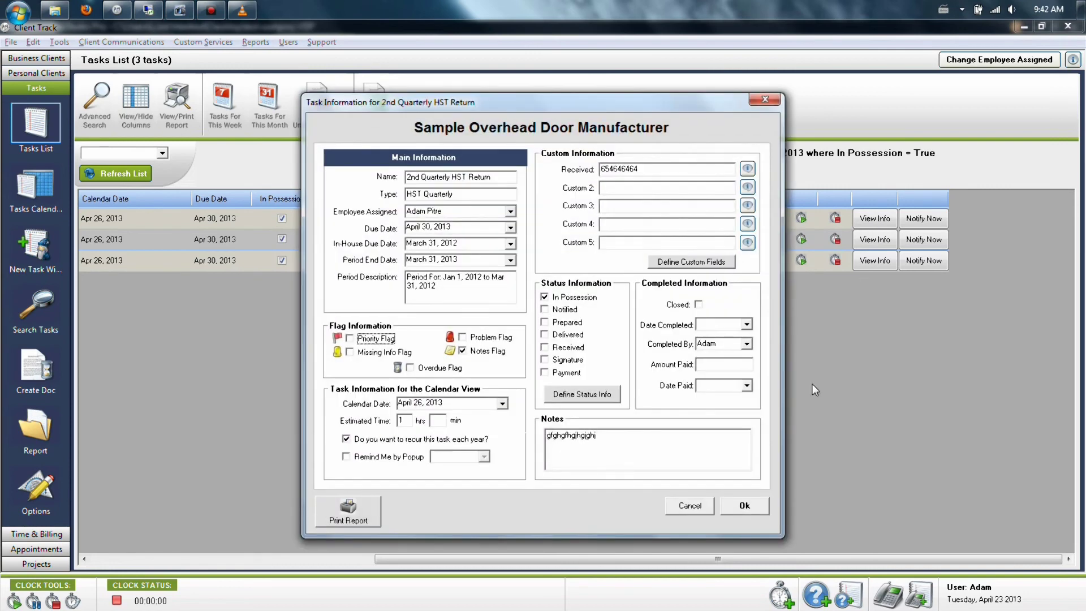
left_click(645, 436)
left_click_drag(498, 312, 446, 312)
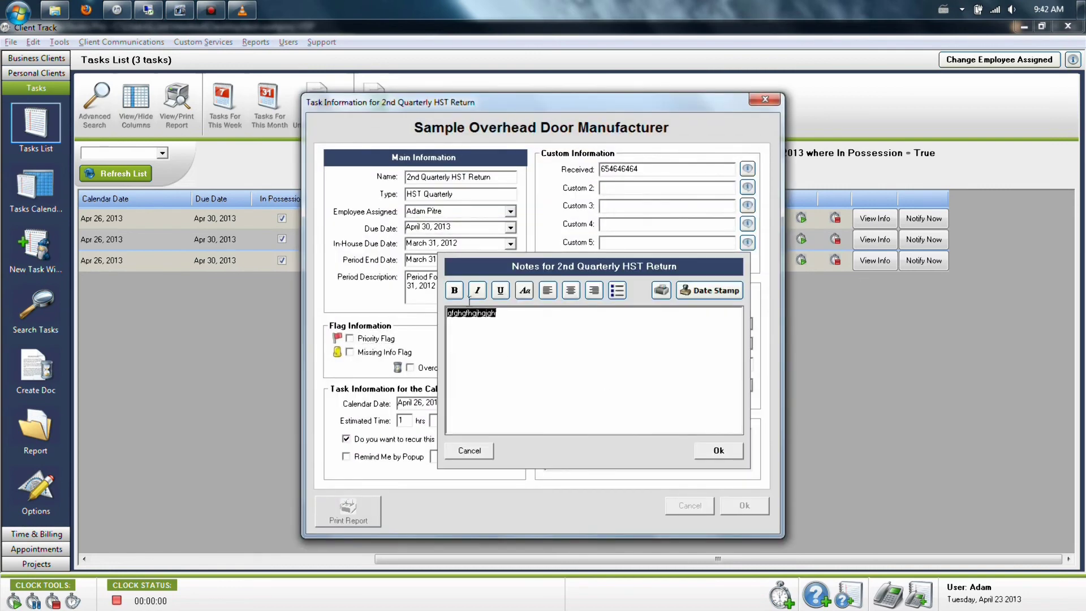
key("BackSpace")
type("testing")
left_click(719, 450)
left_click(743, 506)
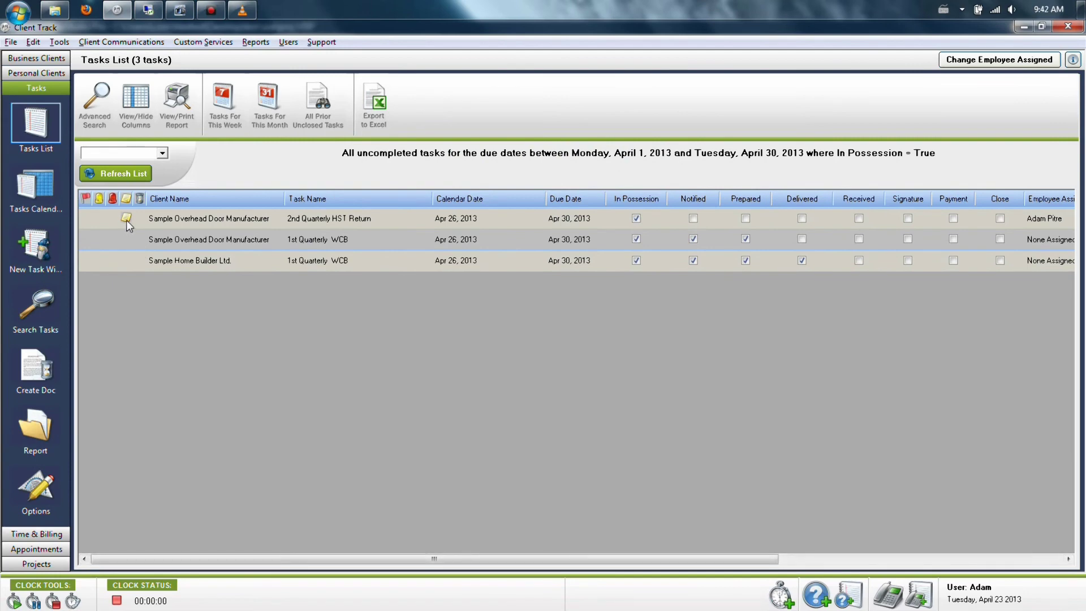
Delete the 'testing' note so it is empty, and save the task
left_click(126, 219)
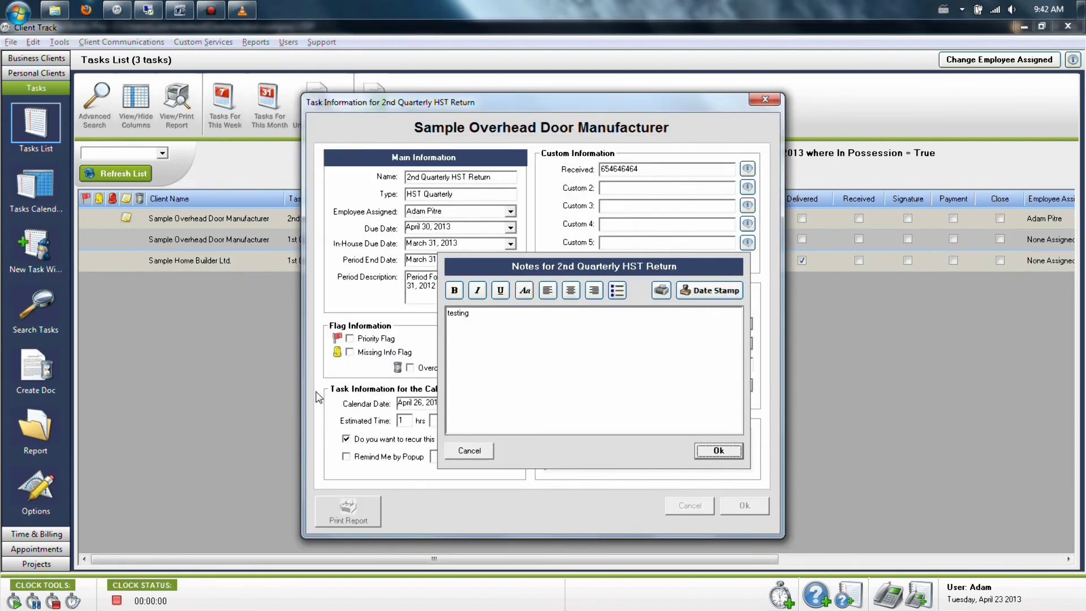
left_click_drag(544, 346, 428, 319)
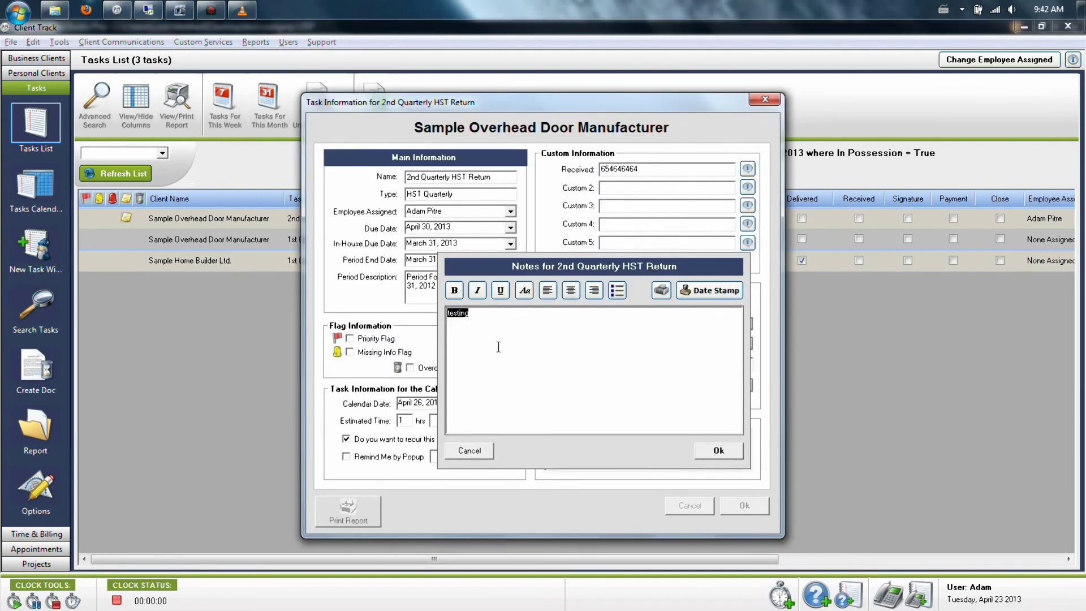
left_click(545, 348)
left_click_drag(502, 435, 424, 311)
key("Delete")
left_click(729, 456)
left_click(748, 508)
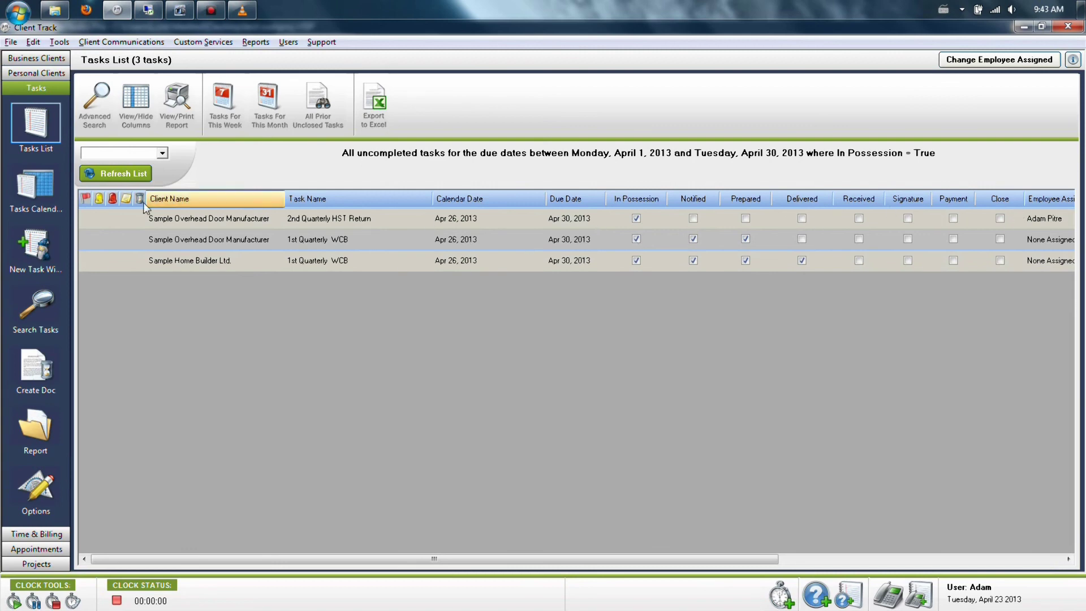
Hide the Priority, Missing Info, Problem and Overdue flag columns, then show a maximized print preview
left_click(141, 102)
left_click(582, 174)
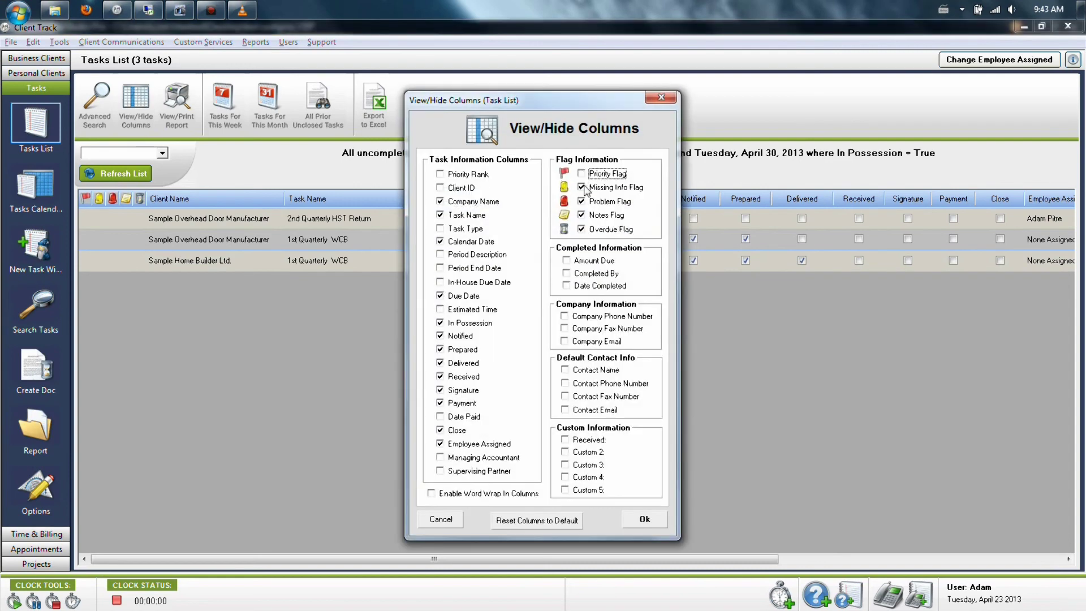
left_click(584, 188)
left_click(584, 201)
left_click(584, 229)
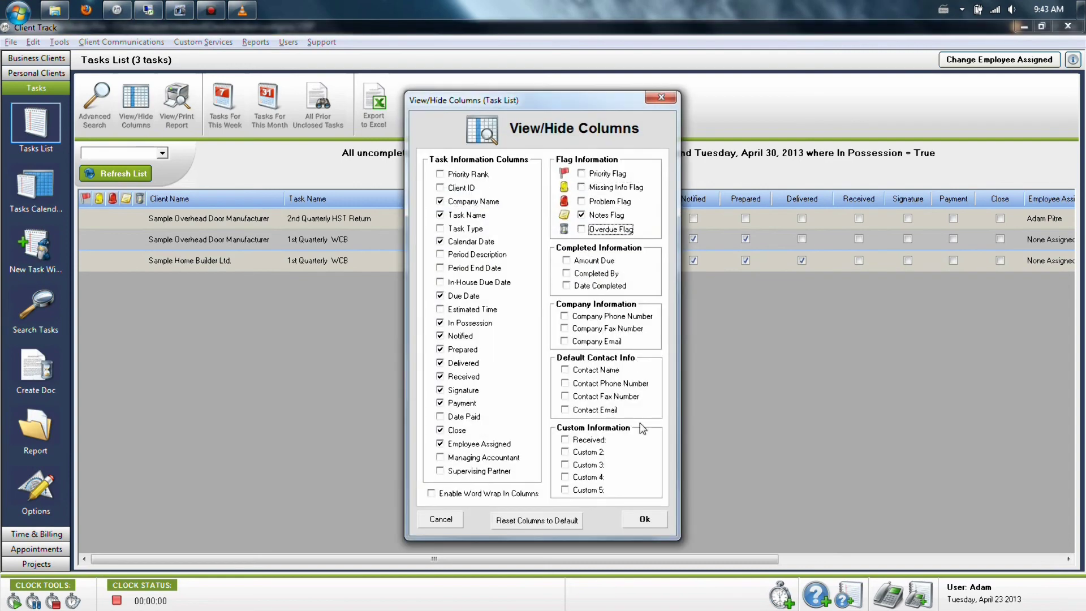
left_click(645, 519)
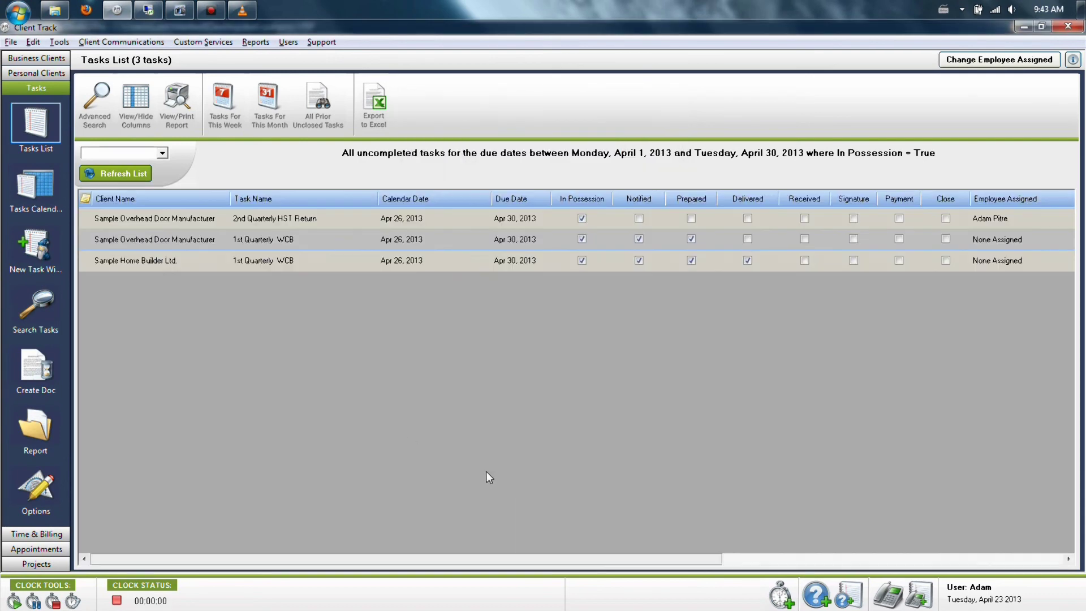
left_click(178, 100)
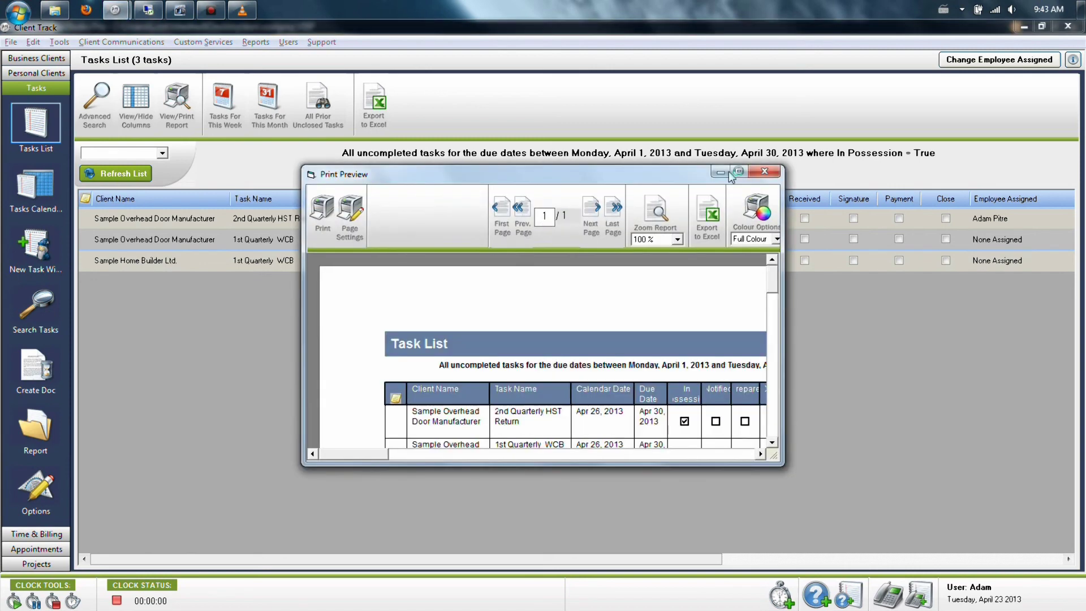
left_click(742, 171)
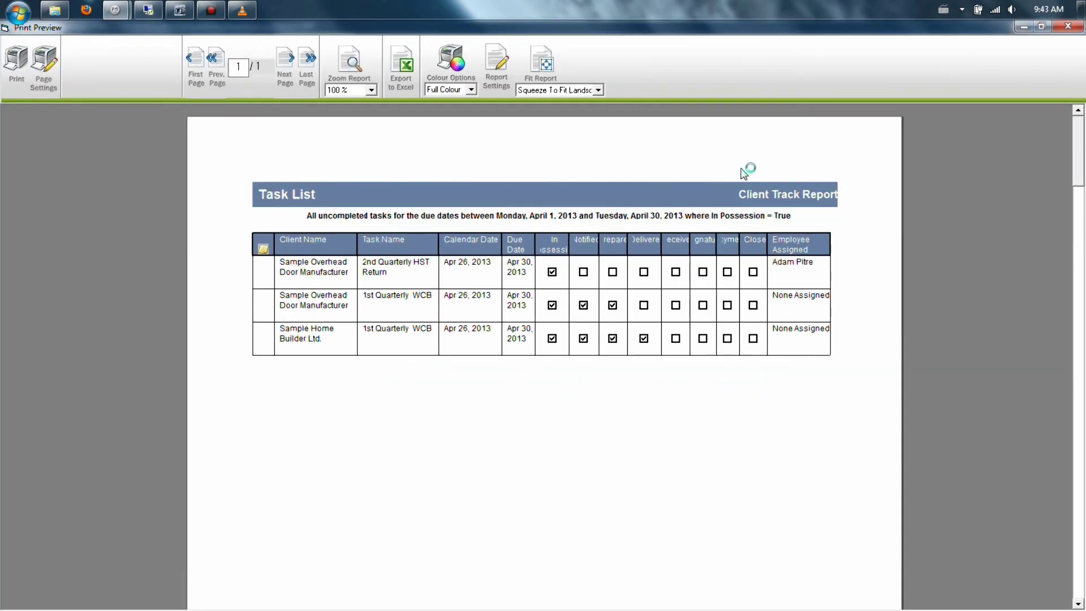